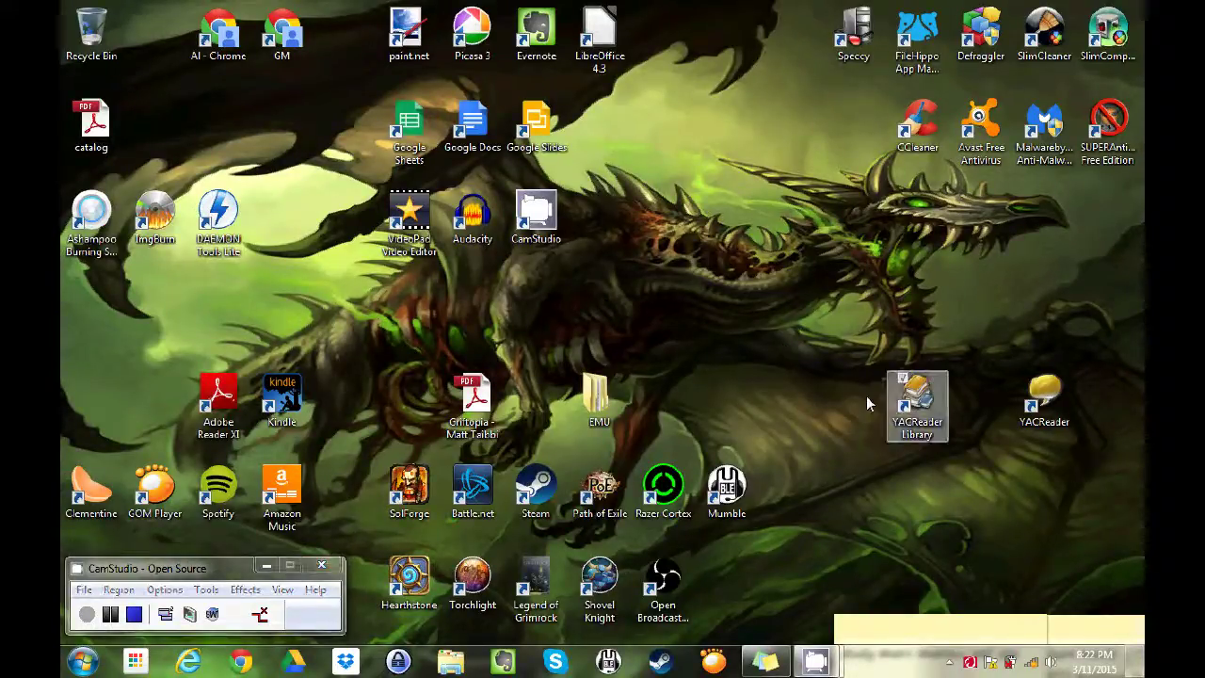
left_click_drag(908, 377, 897, 443)
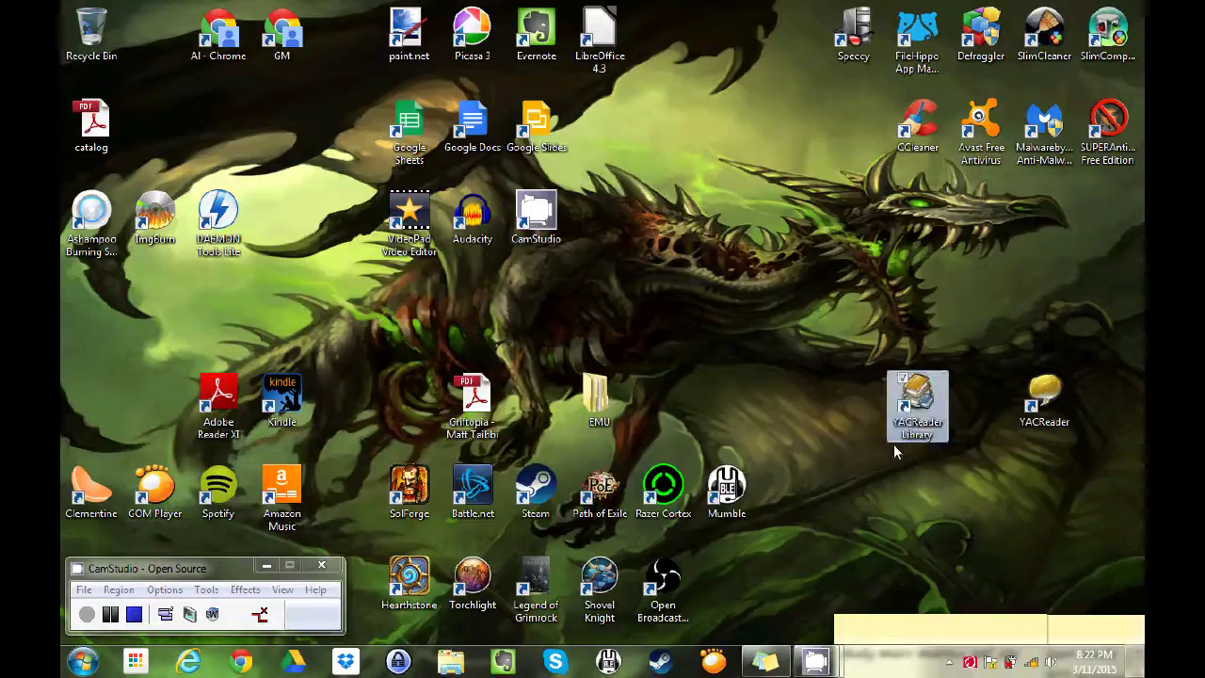
left_click_drag(1043, 397, 1019, 324)
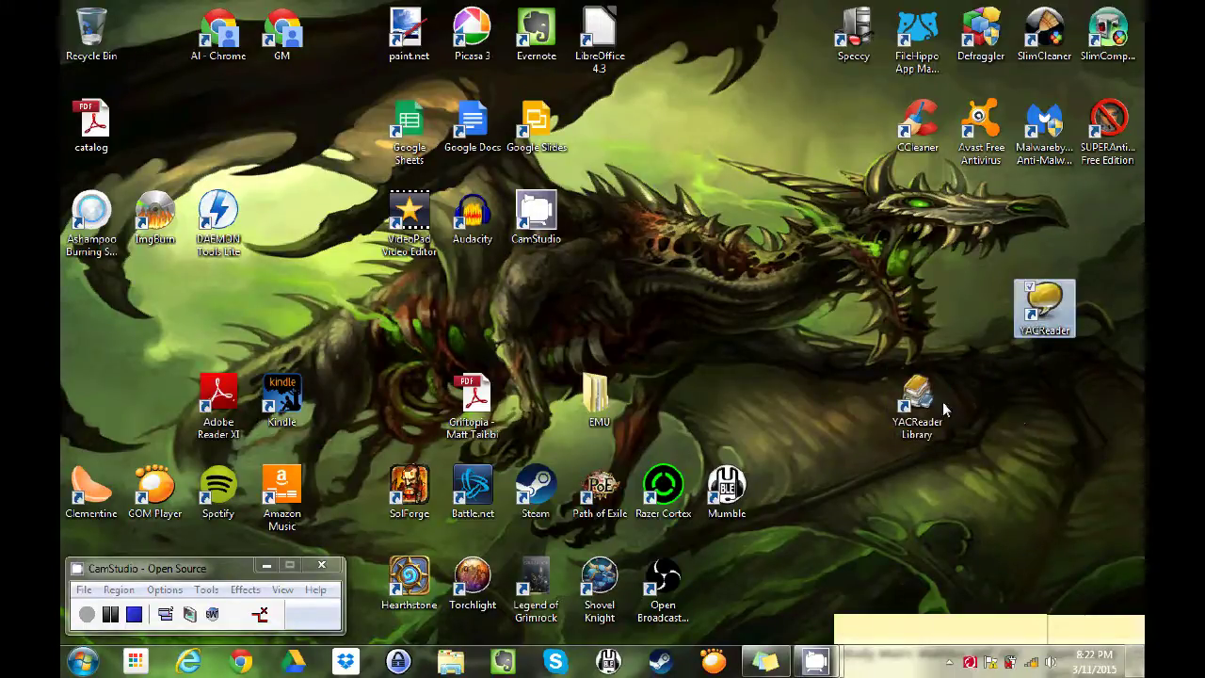
left_click_drag(943, 403, 949, 332)
left_click_drag(854, 253, 1114, 379)
left_click_drag(918, 311, 918, 402)
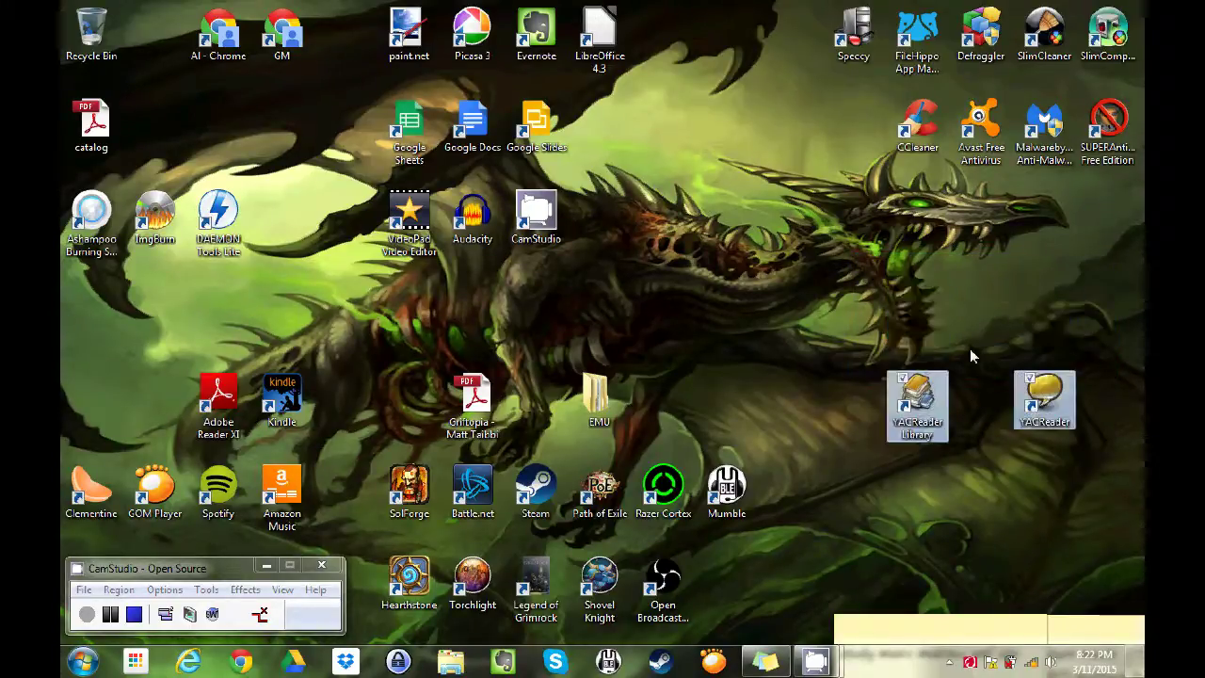
Launch YACReader Library and start a new library named Infinity Gauntlet
left_click(925, 412)
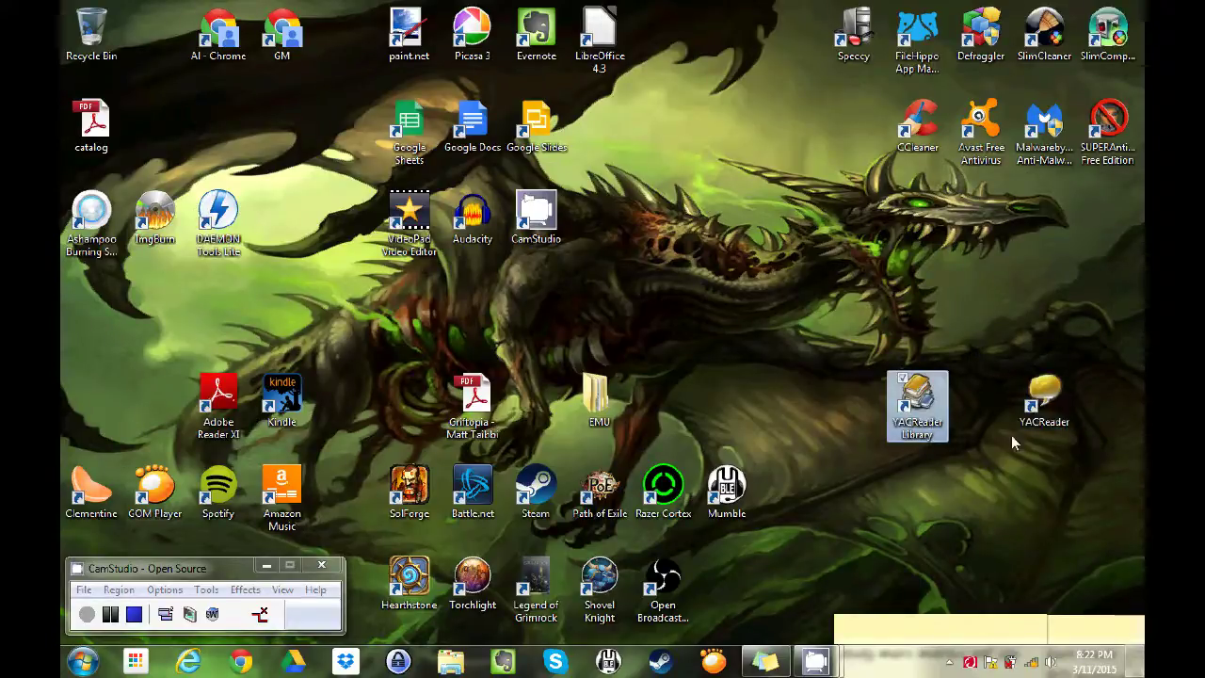
double_click(919, 403)
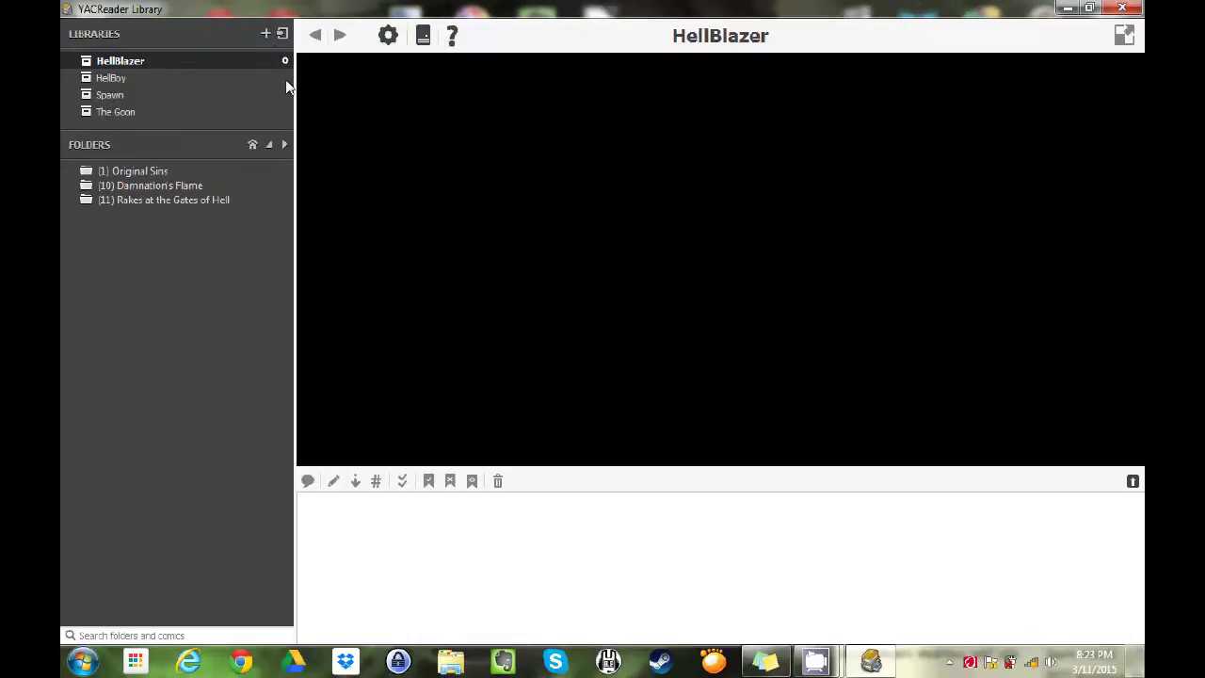
left_click(266, 34)
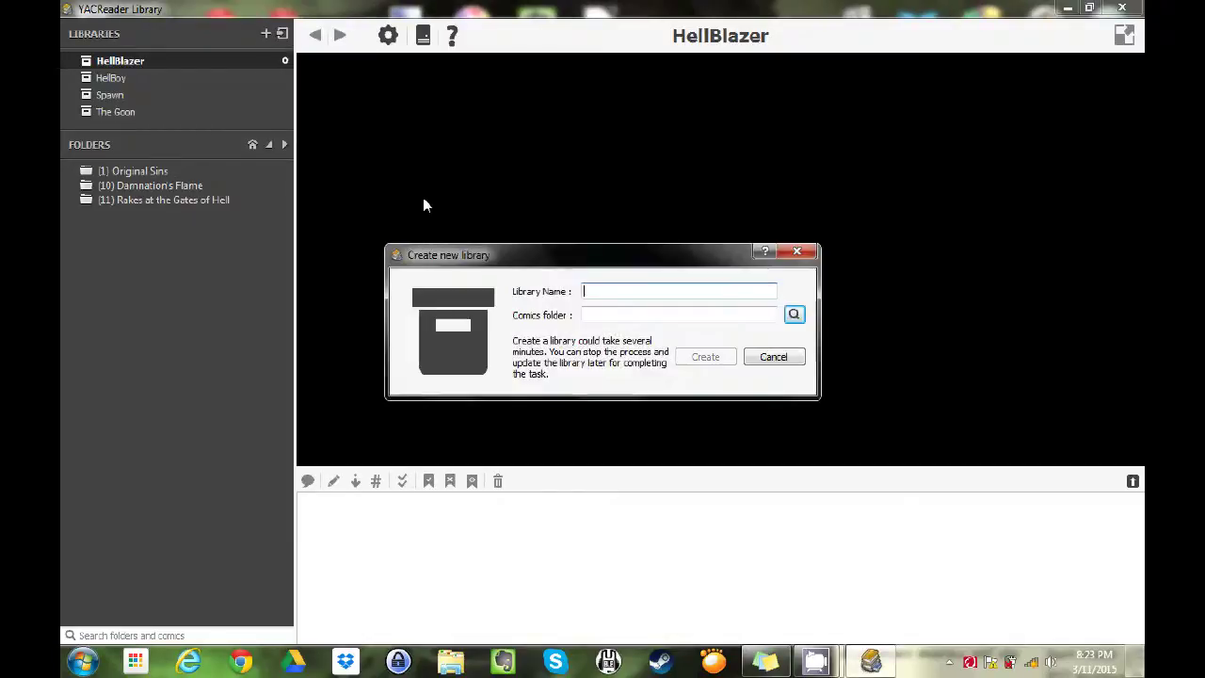
right_click(599, 292)
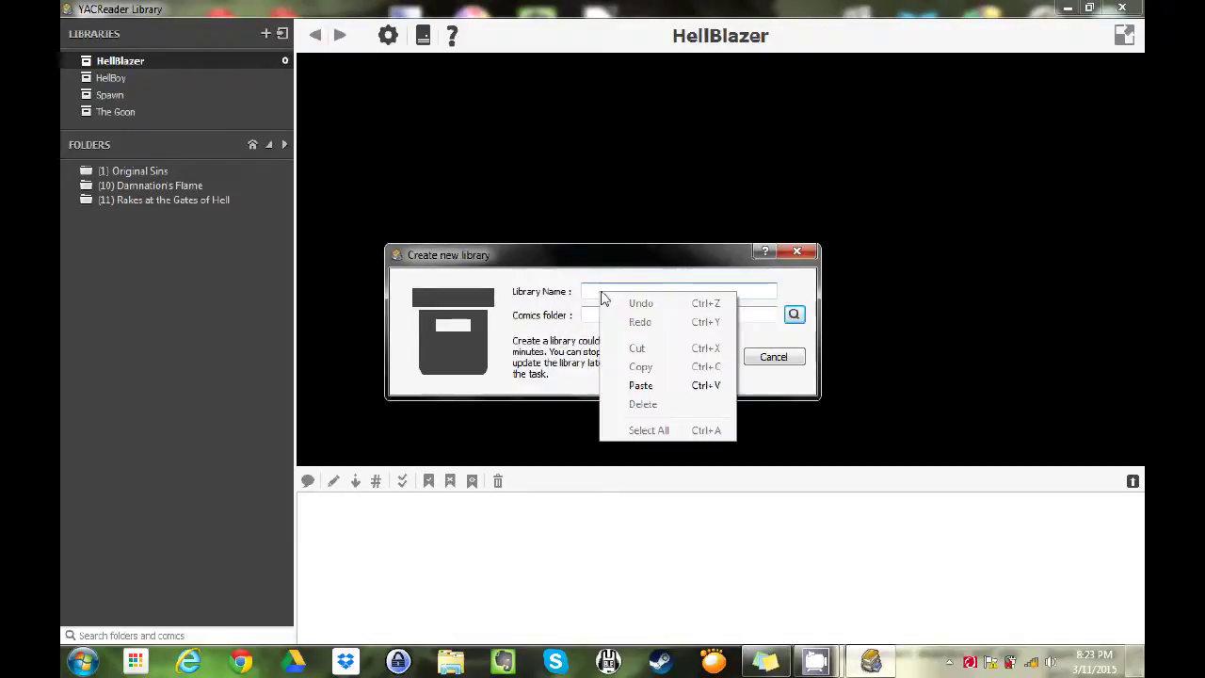
left_click(640, 385)
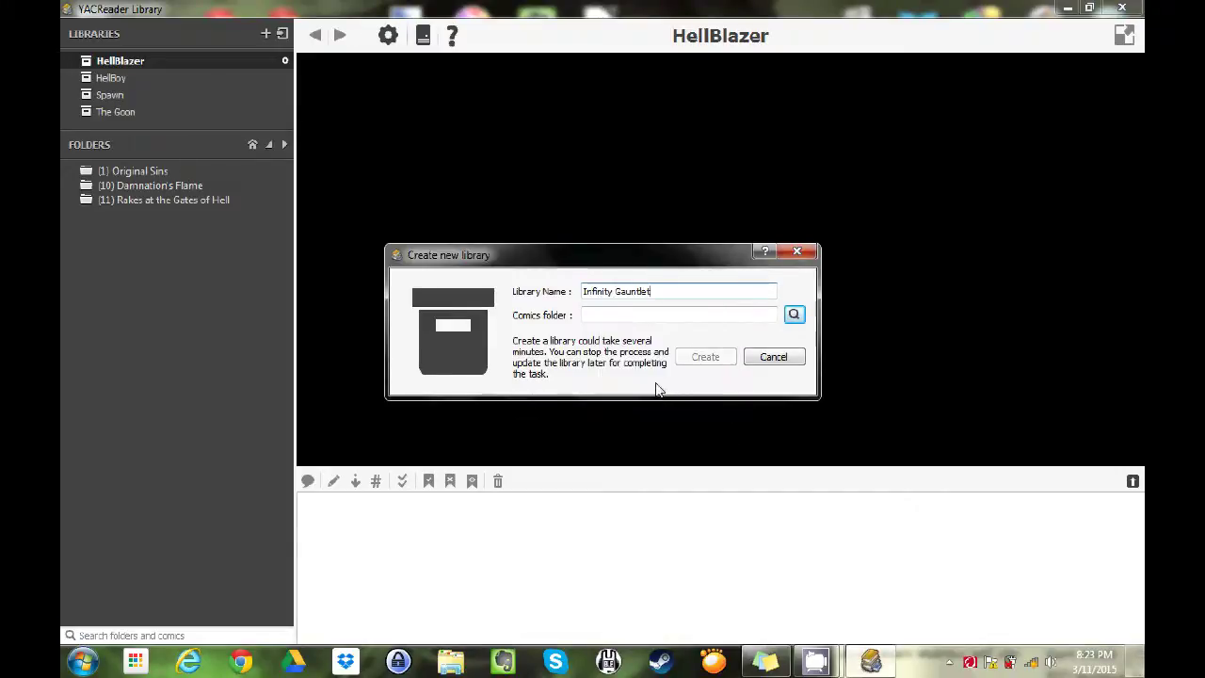
Set the new library's comics folder to Documents/Comics/Infinity Gauntlet and create the library
left_click(603, 319)
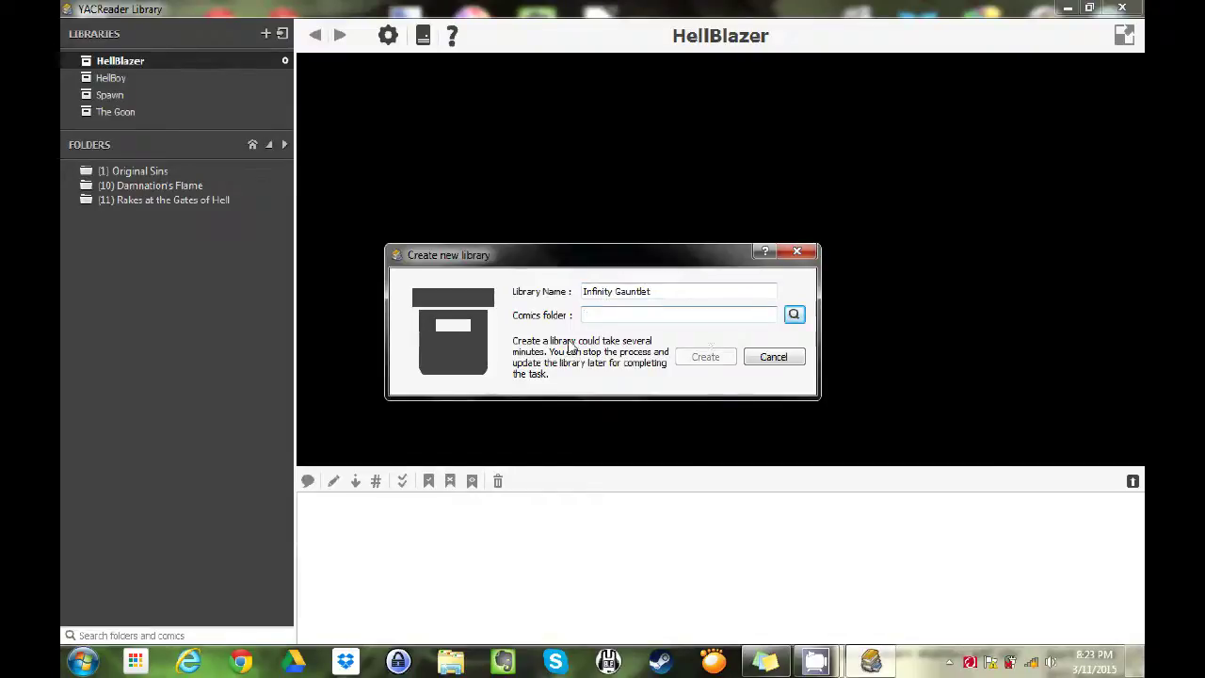
left_click(795, 317)
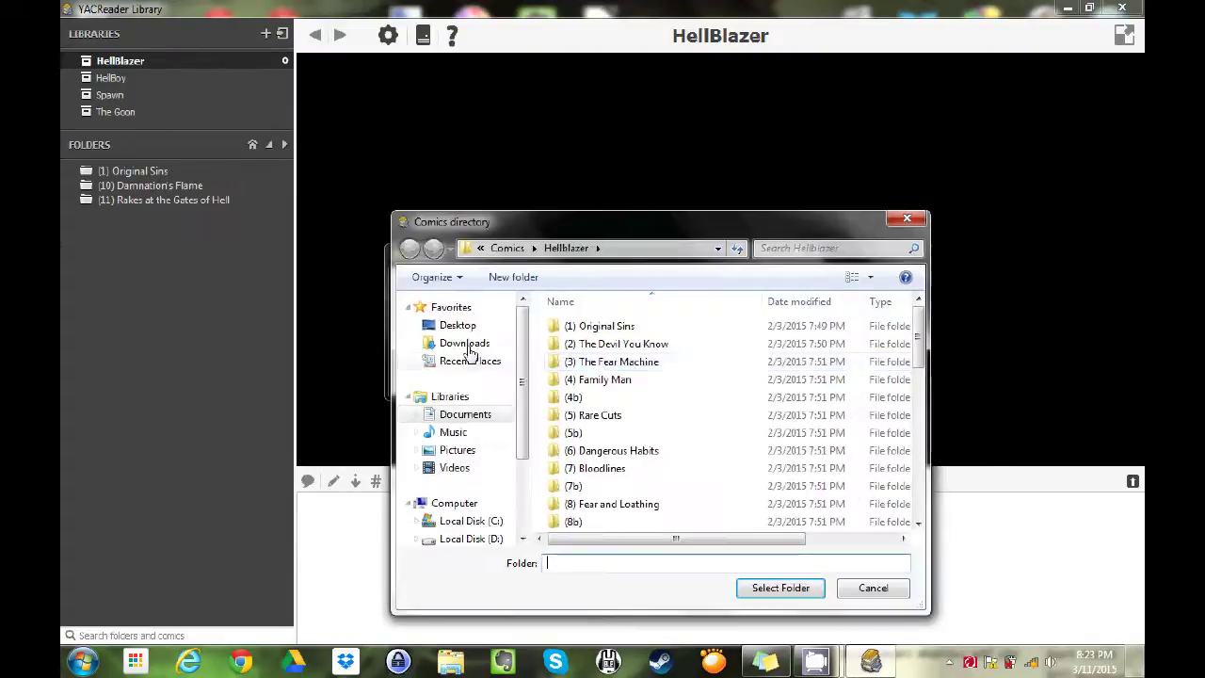
left_click(469, 415)
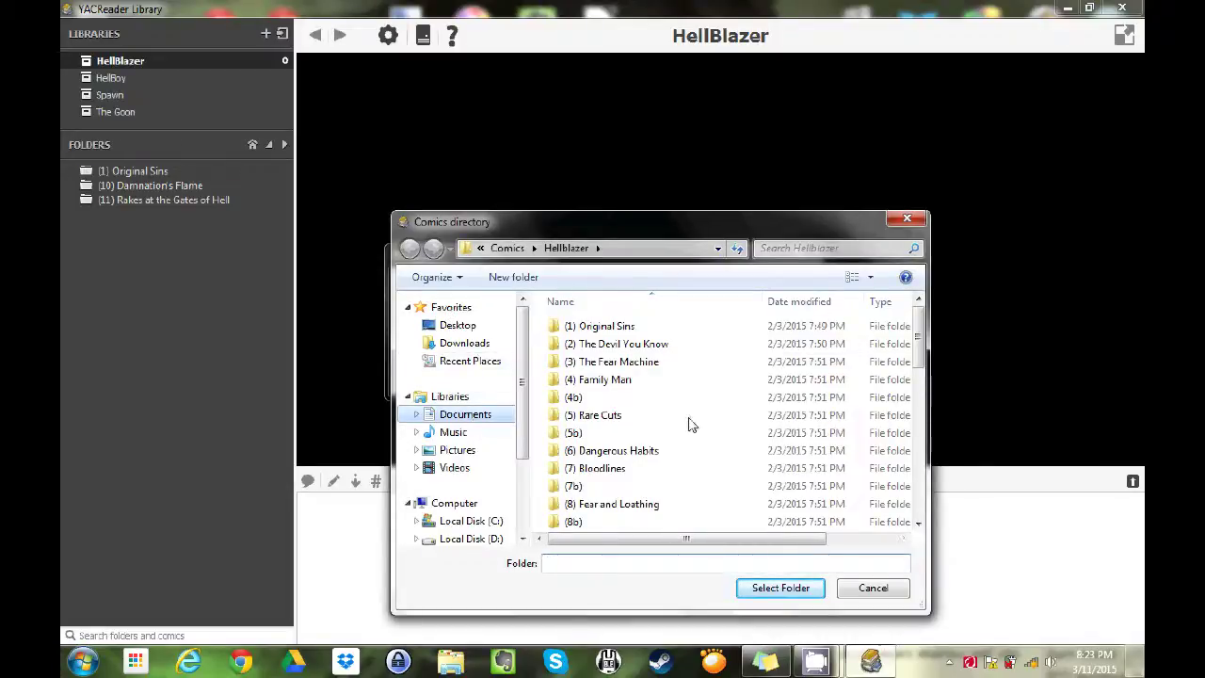
double_click(572, 325)
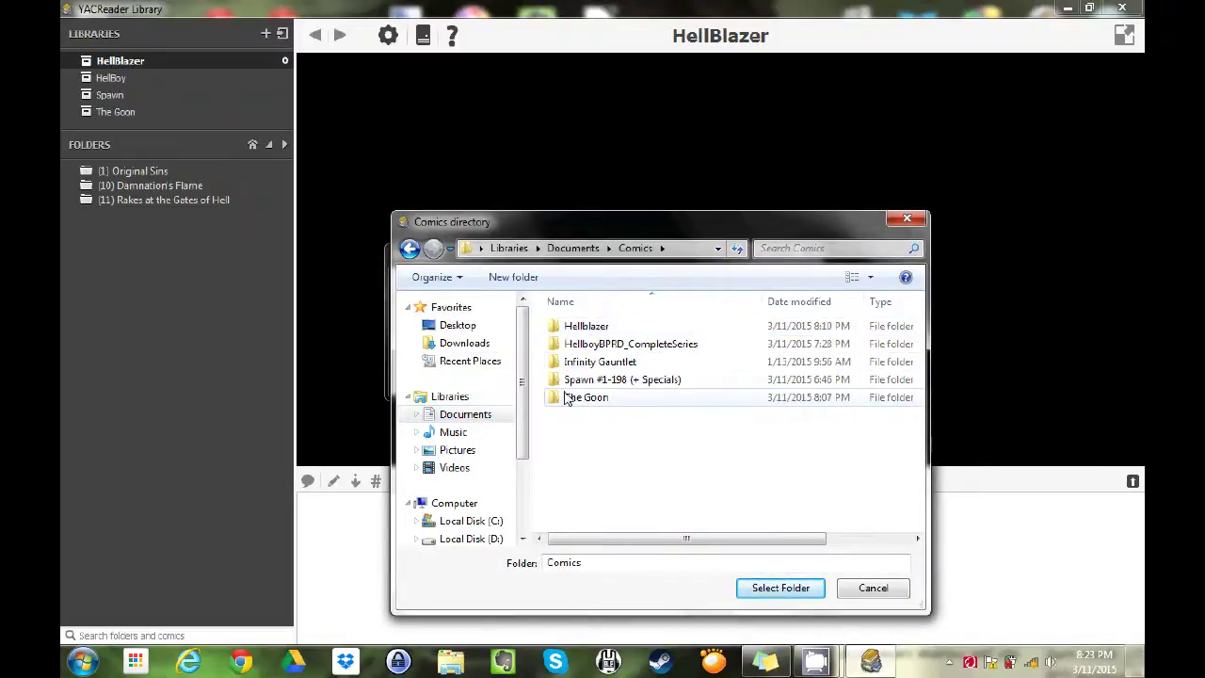
left_click(556, 365)
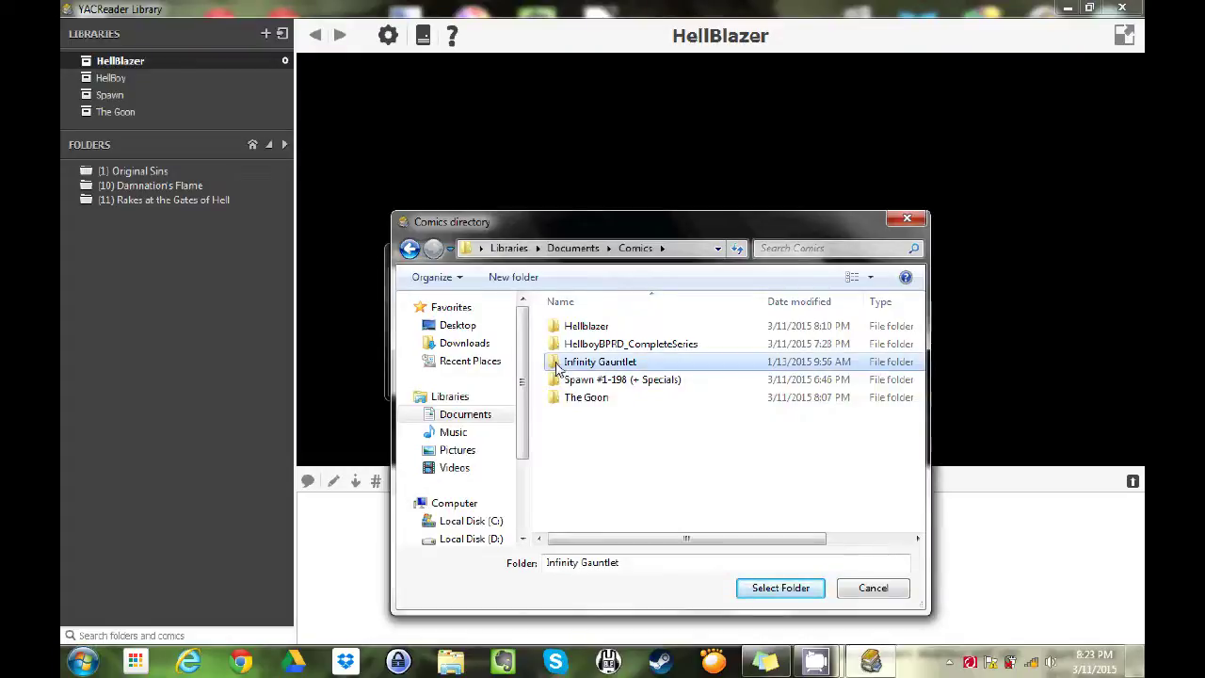
double_click(559, 365)
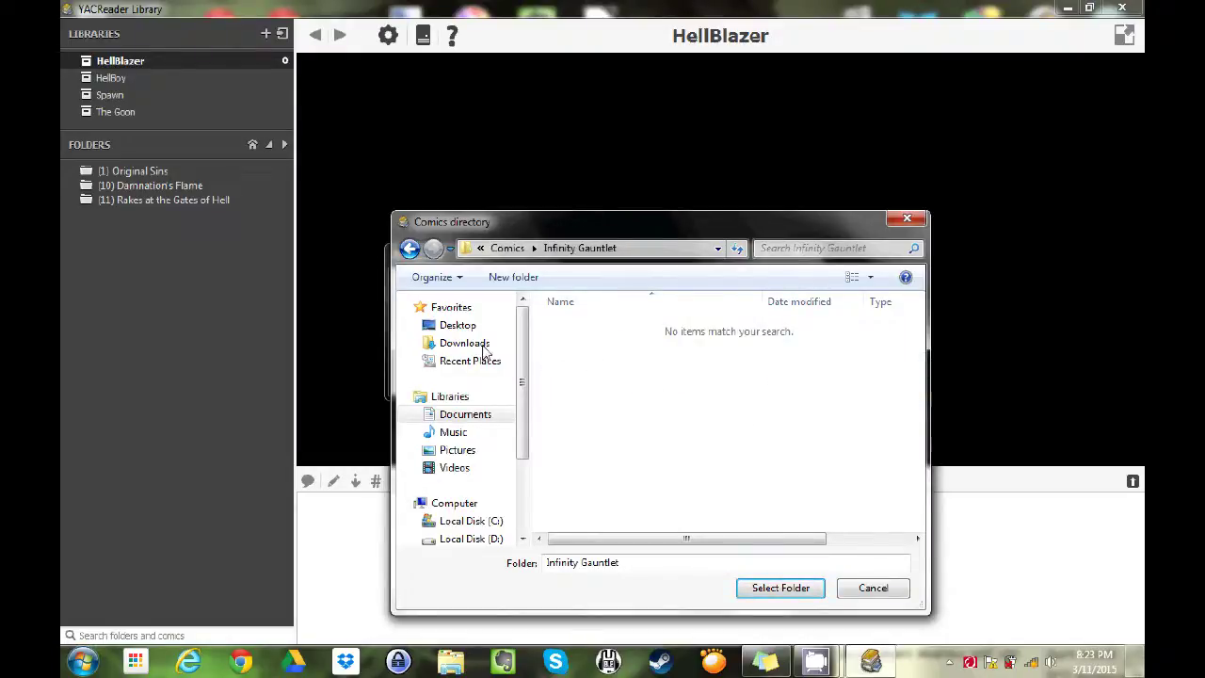
left_click(408, 249)
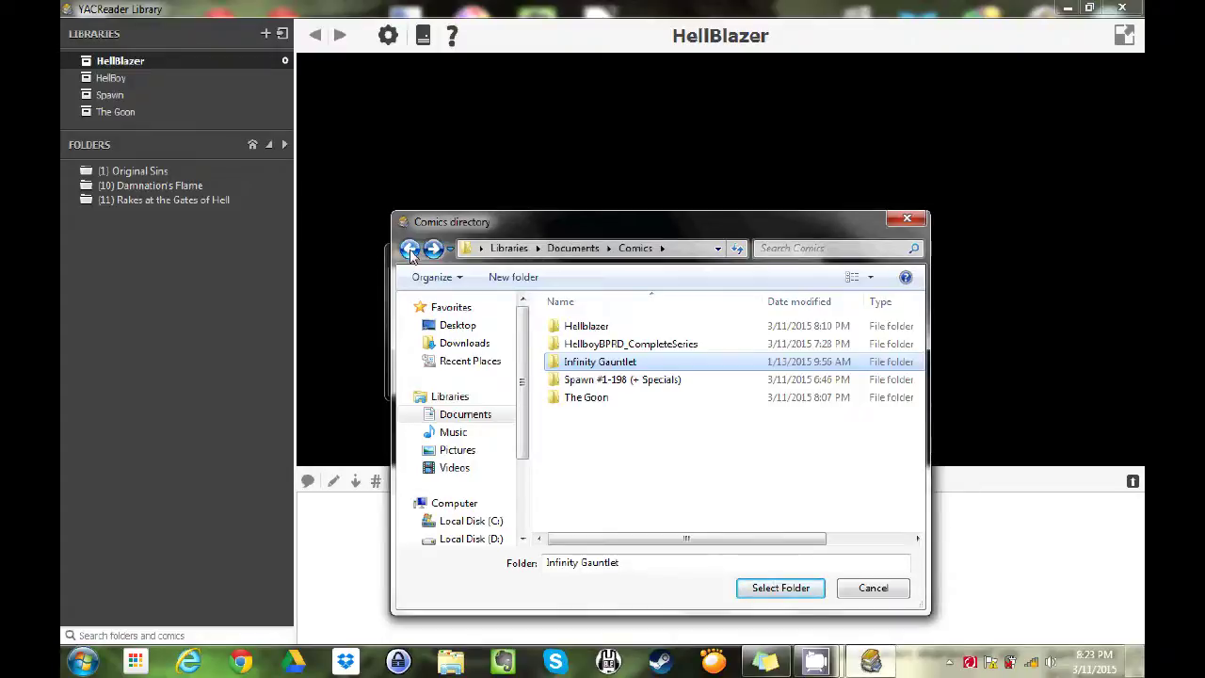
left_click(794, 589)
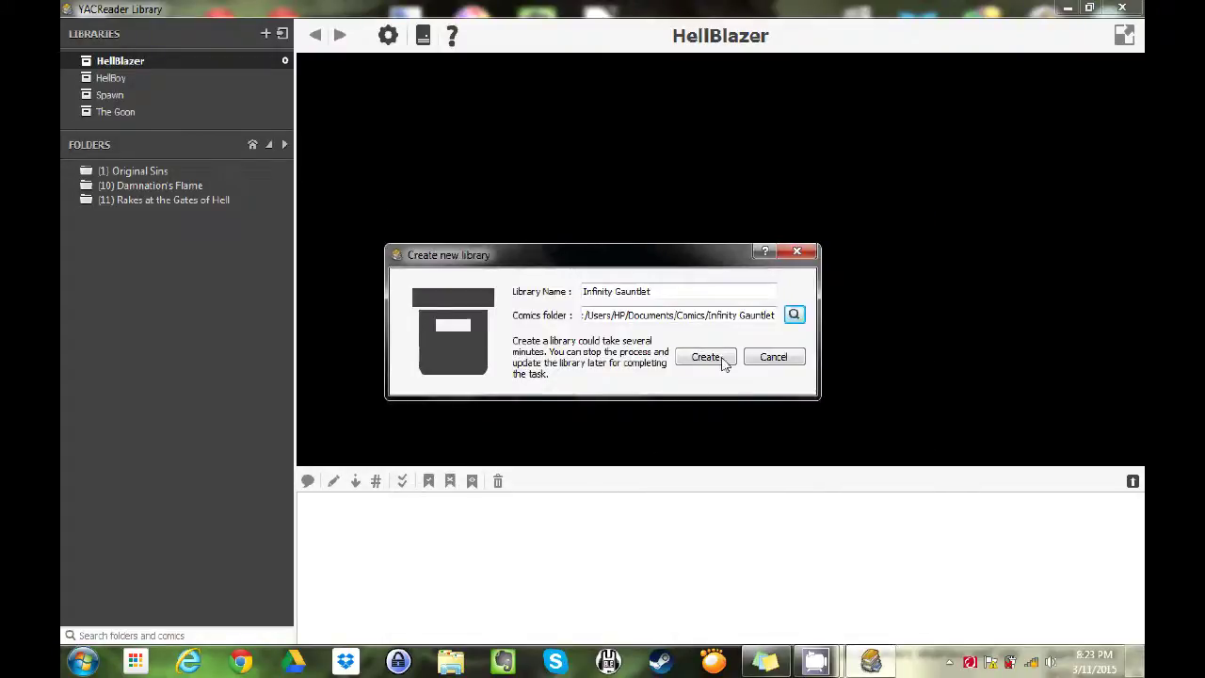
left_click(721, 368)
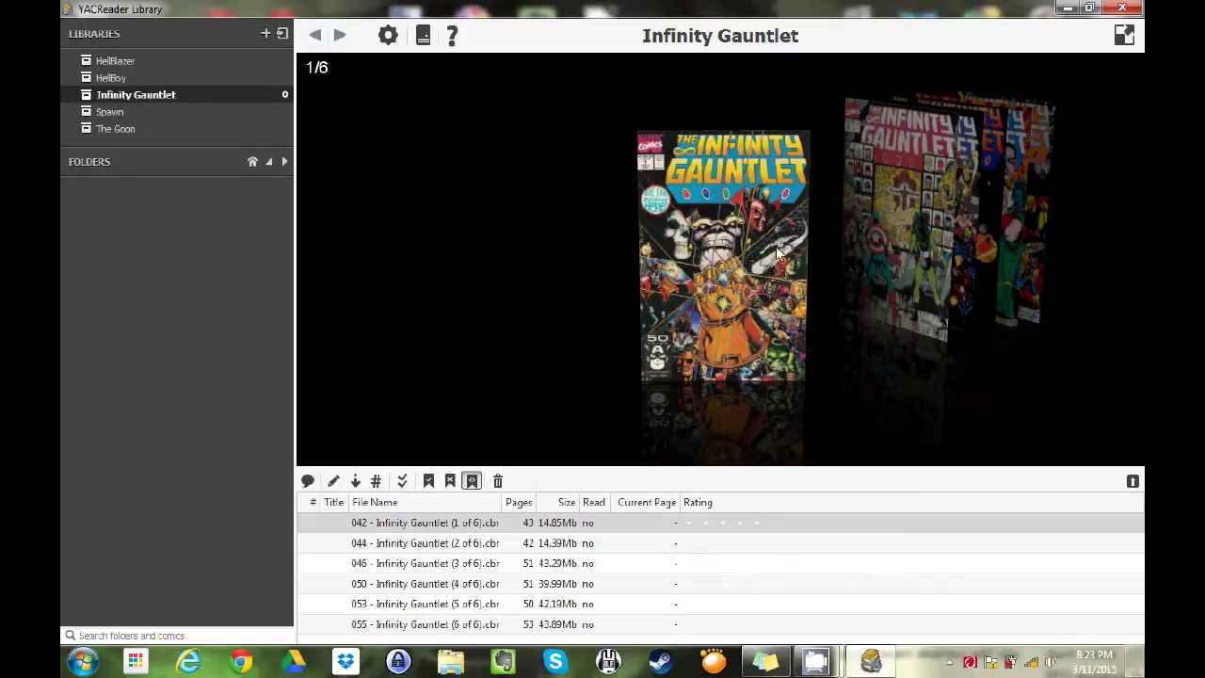
Browse forward and back through the issue covers of the new Infinity Gauntlet library
left_click(833, 235)
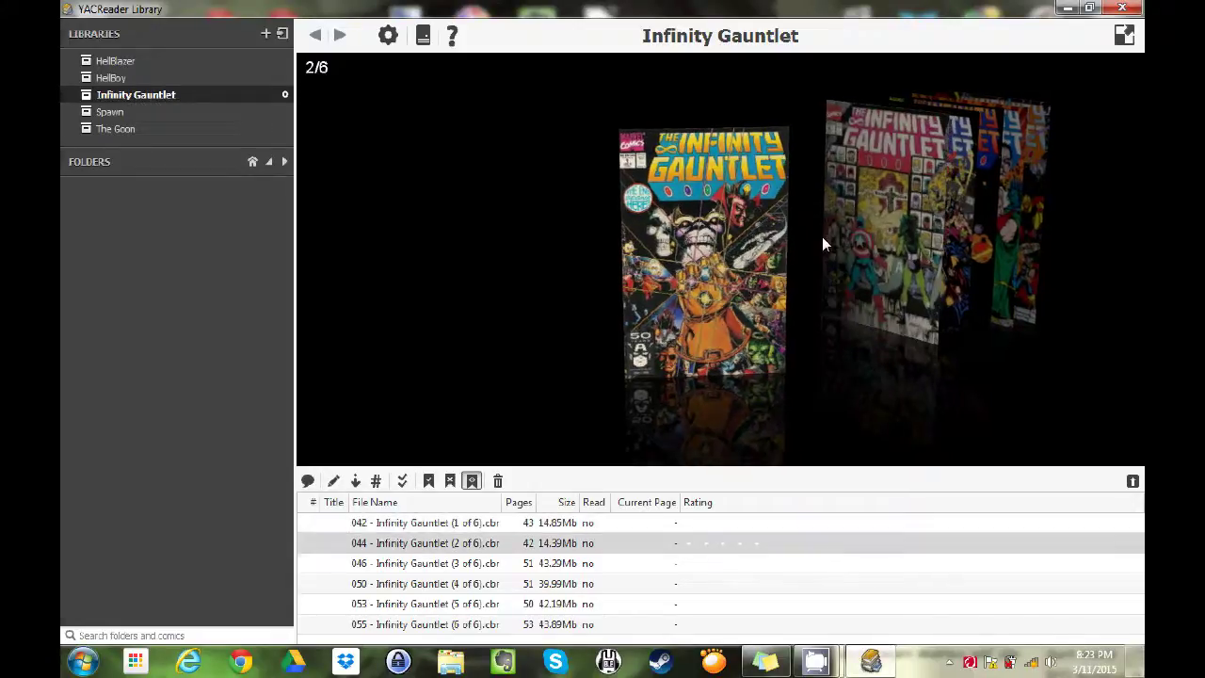
scroll(741, 235, "down", 4)
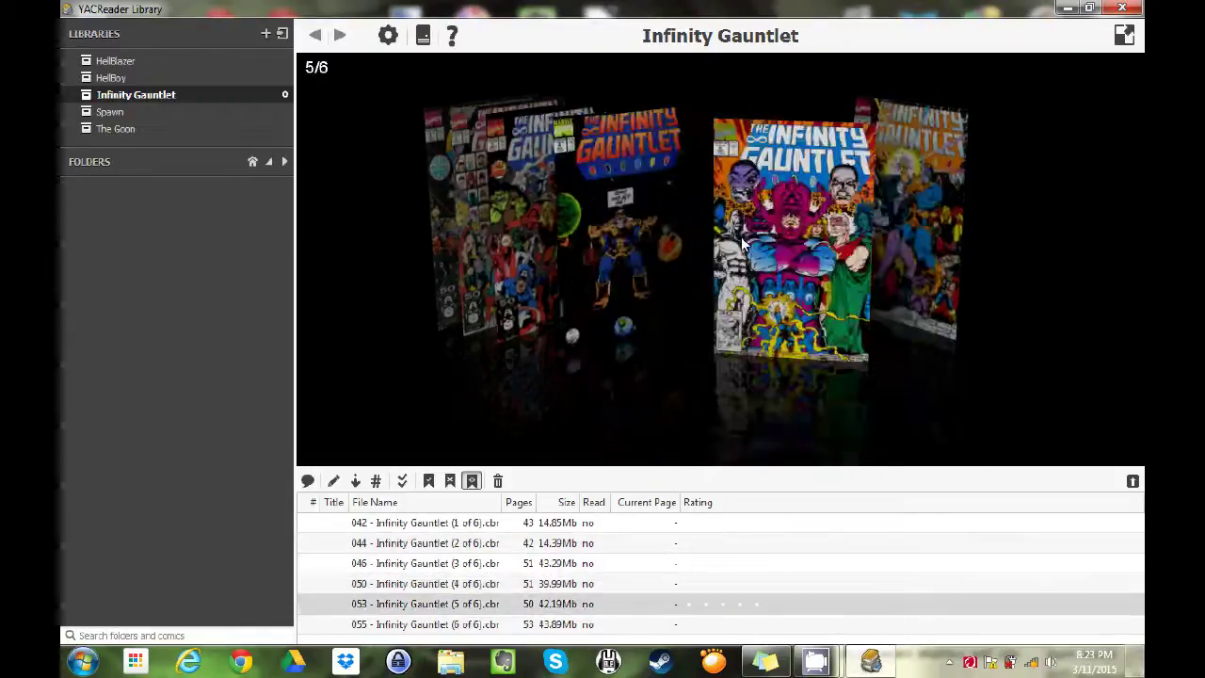
scroll(740, 238, "up", 4)
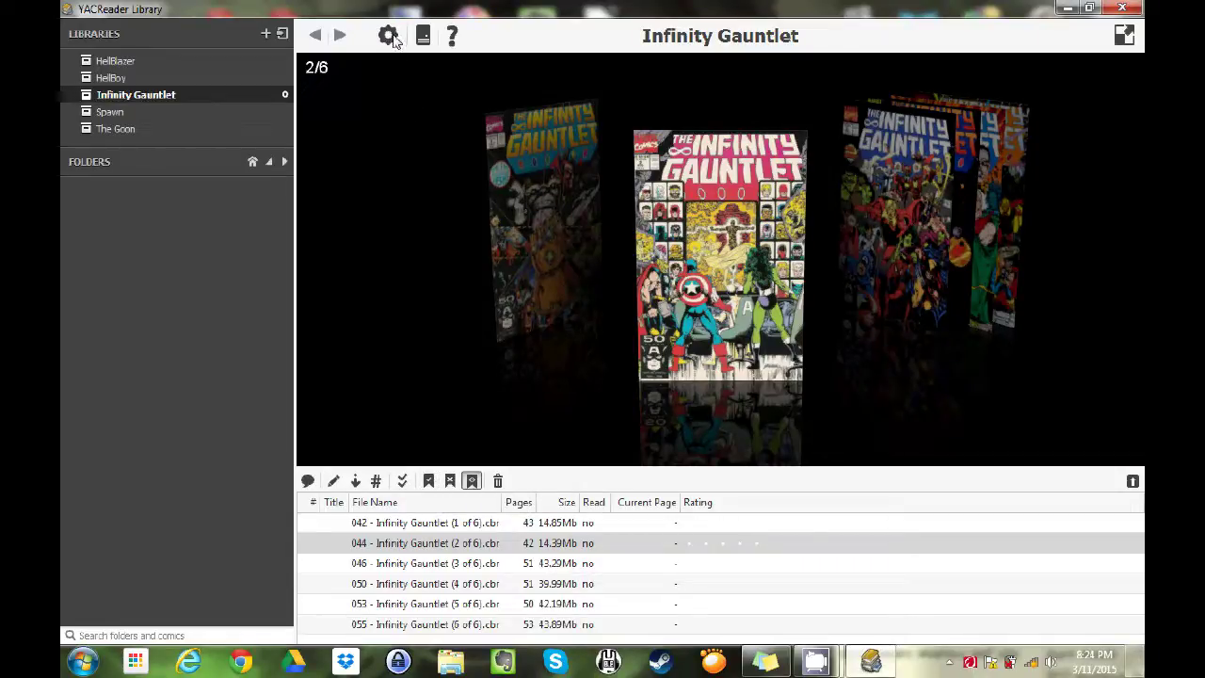
Preview the Overlapped Stripe, Classic and Stripe cover display presets, and save the Modern look
left_click(389, 36)
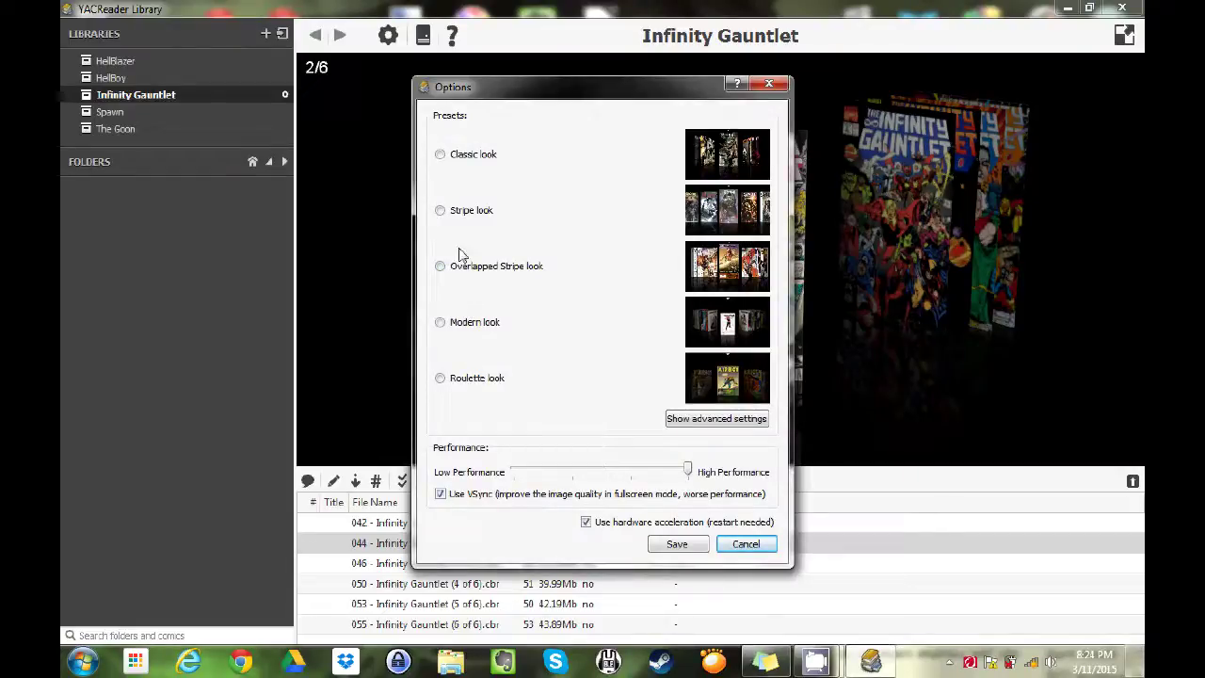
left_click(439, 267)
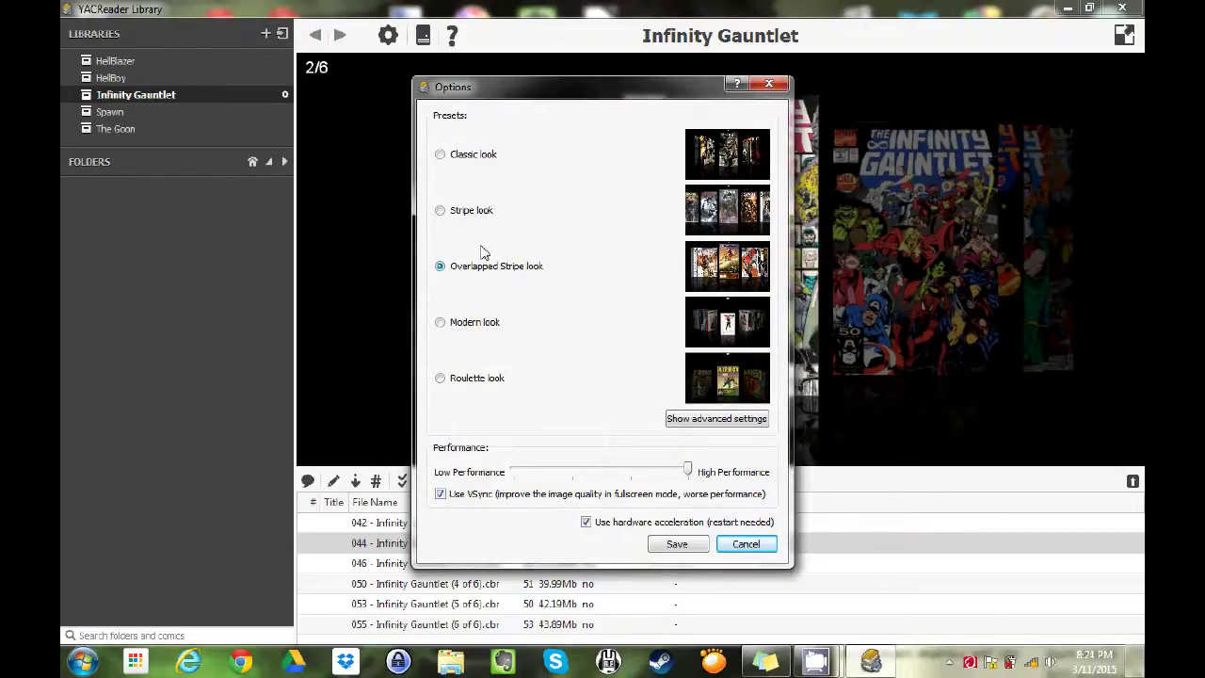
left_click_drag(594, 87, 323, 83)
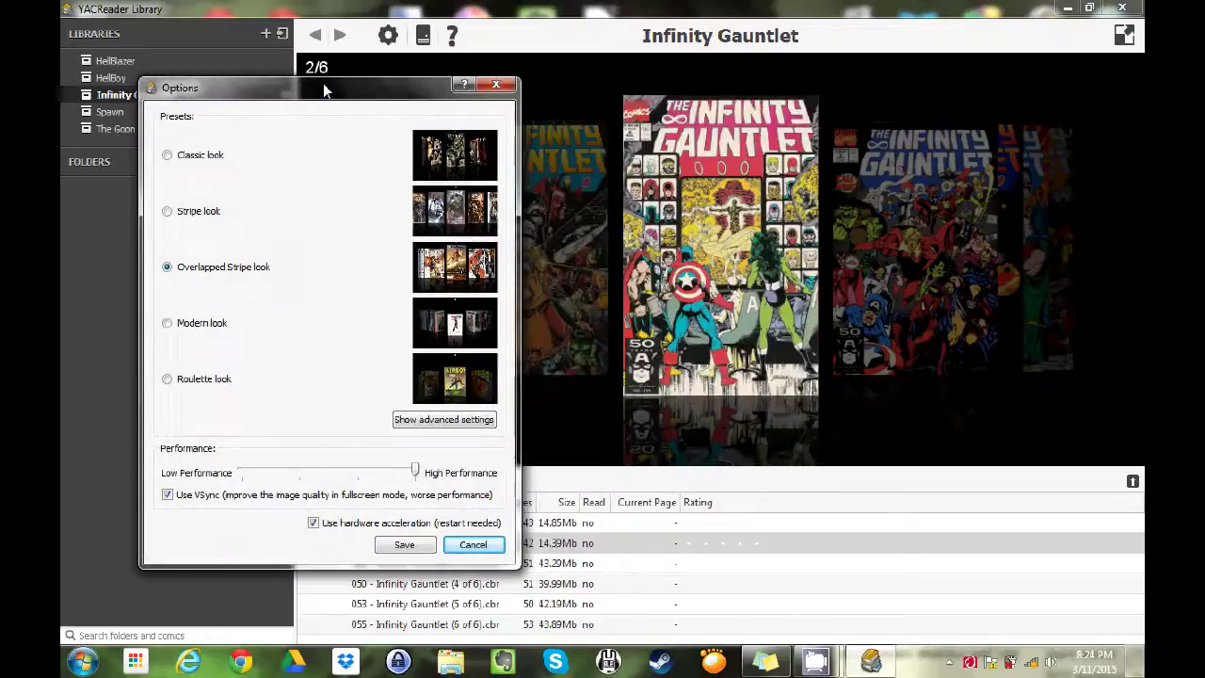
left_click(207, 157)
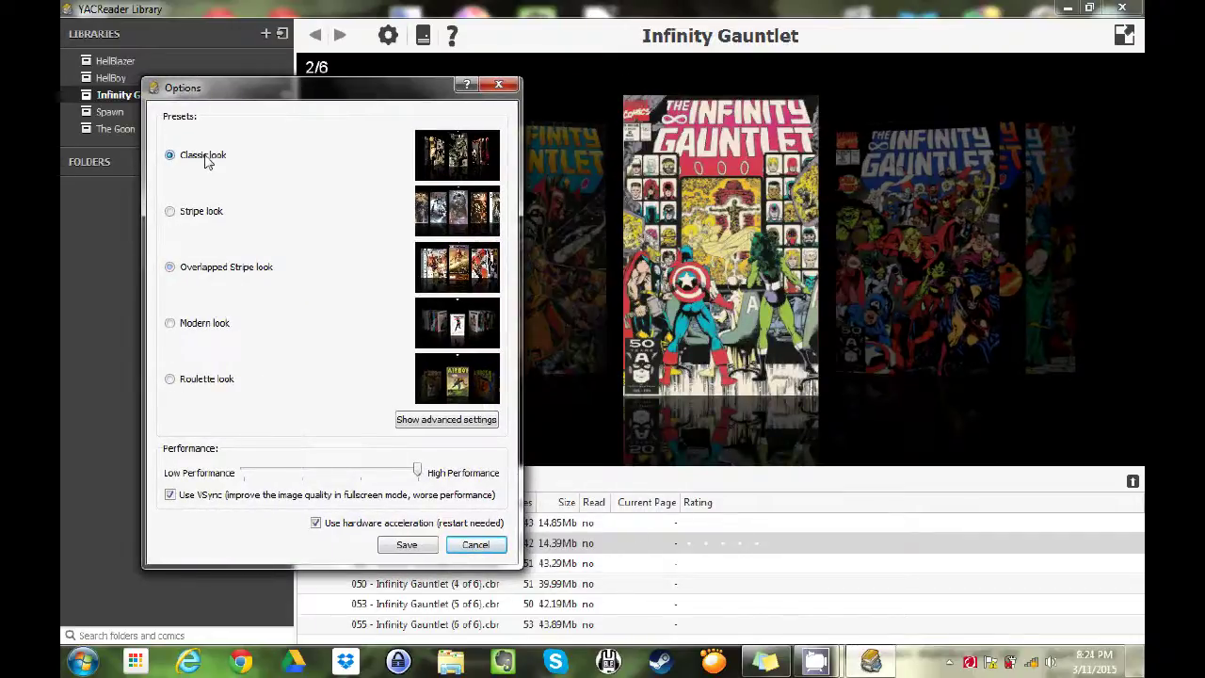
left_click(191, 222)
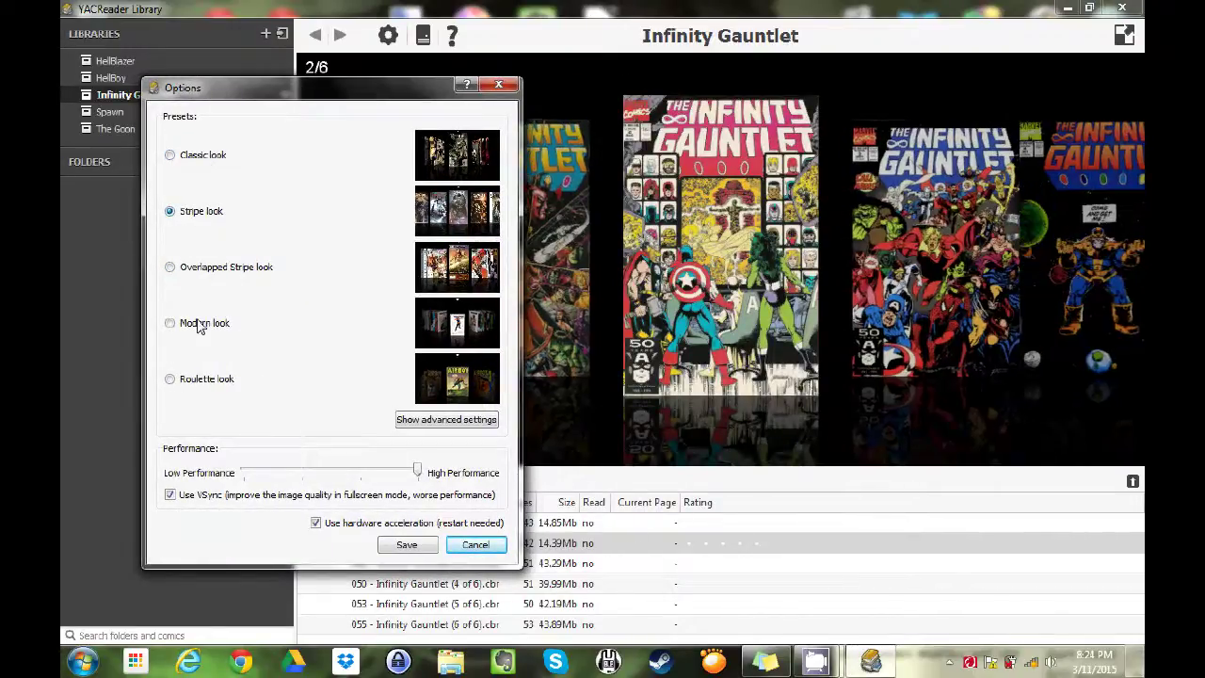
left_click(180, 326)
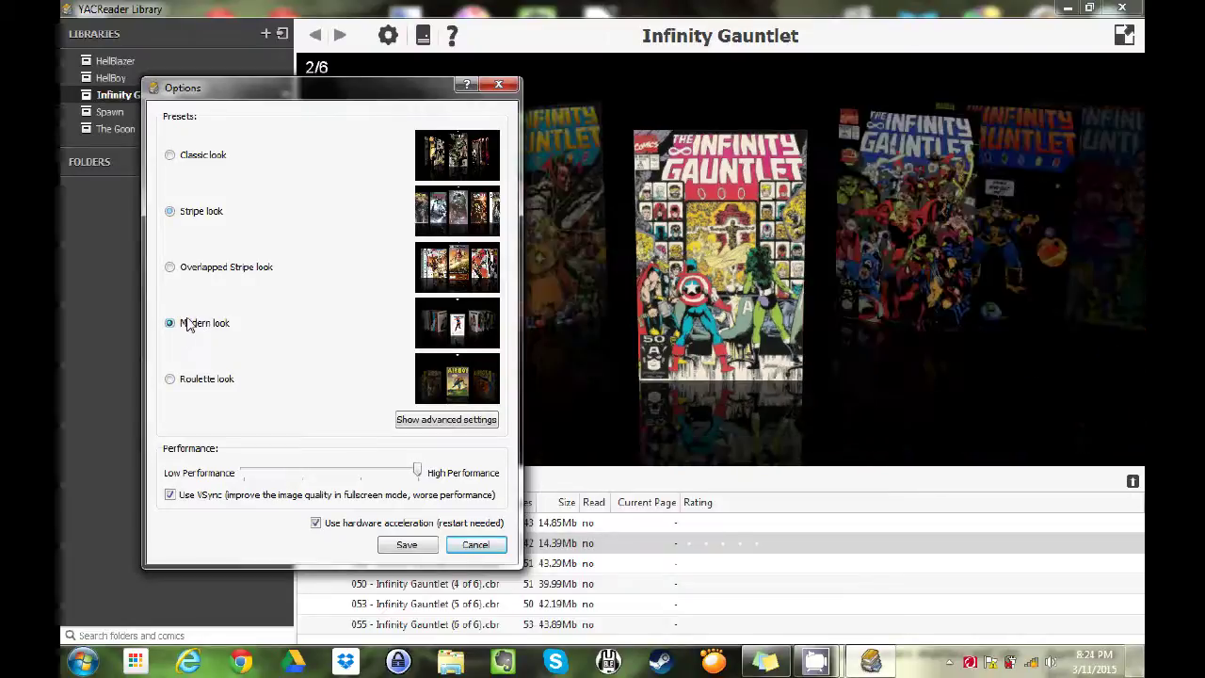
left_click(421, 550)
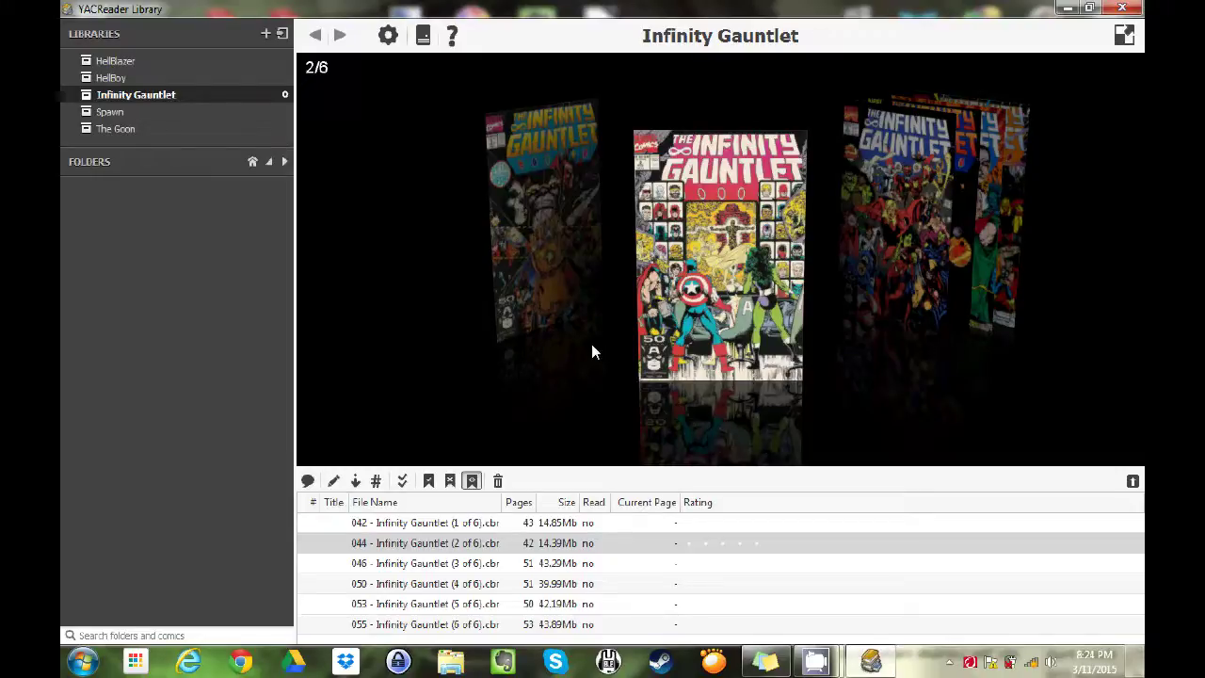
Flip through the Infinity Gauntlet covers to check the Modern look, ending on issue 2
scroll(589, 347, "down", 3)
scroll(585, 347, "up", 2)
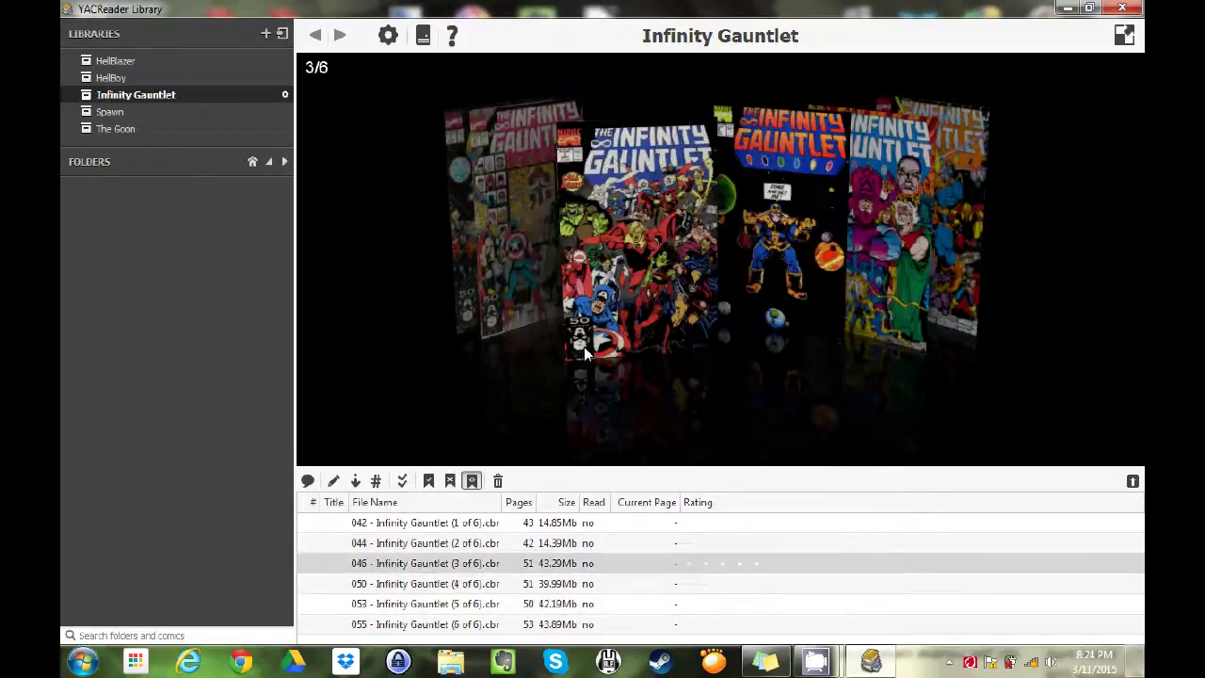
scroll(583, 349, "up", 1)
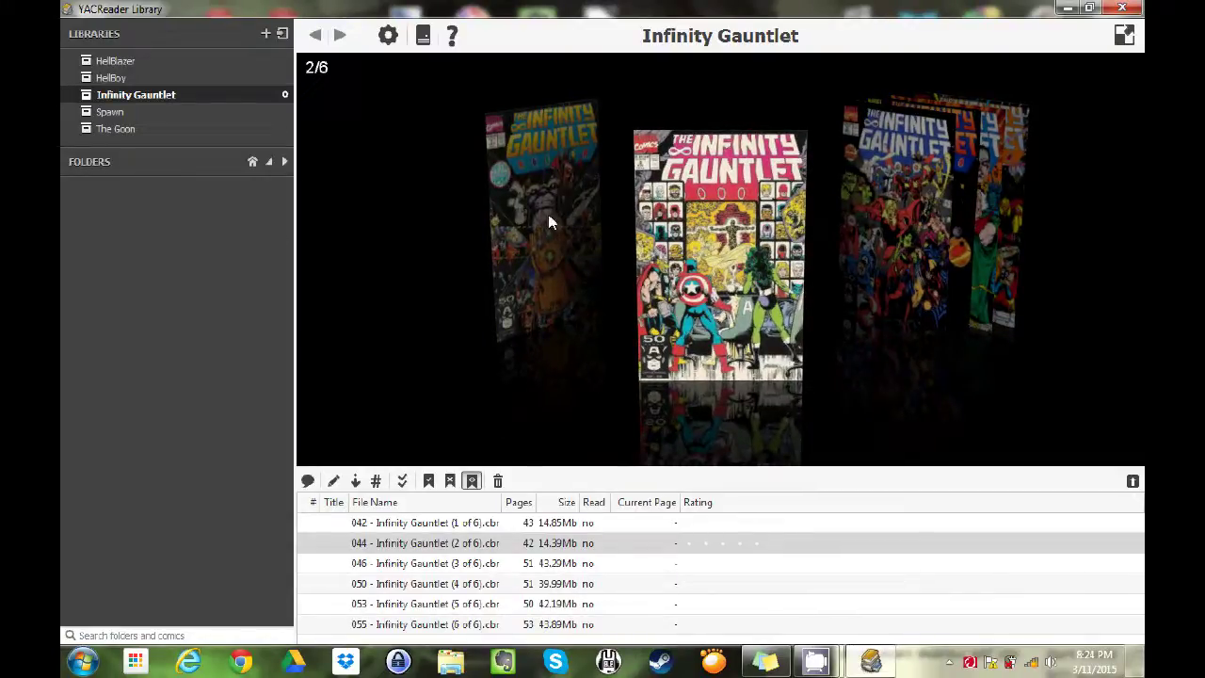
View The Goon library's v1 and v2 folders and flip through the v2 covers
left_click(104, 130)
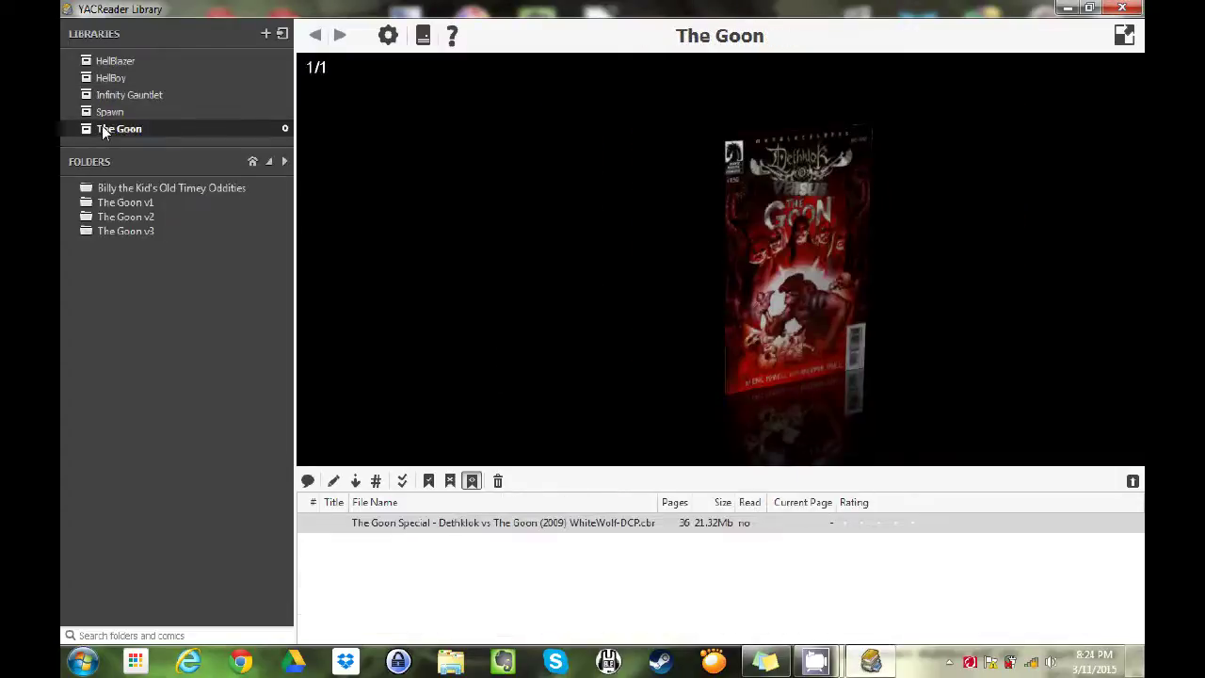
left_click(119, 201)
left_click(119, 217)
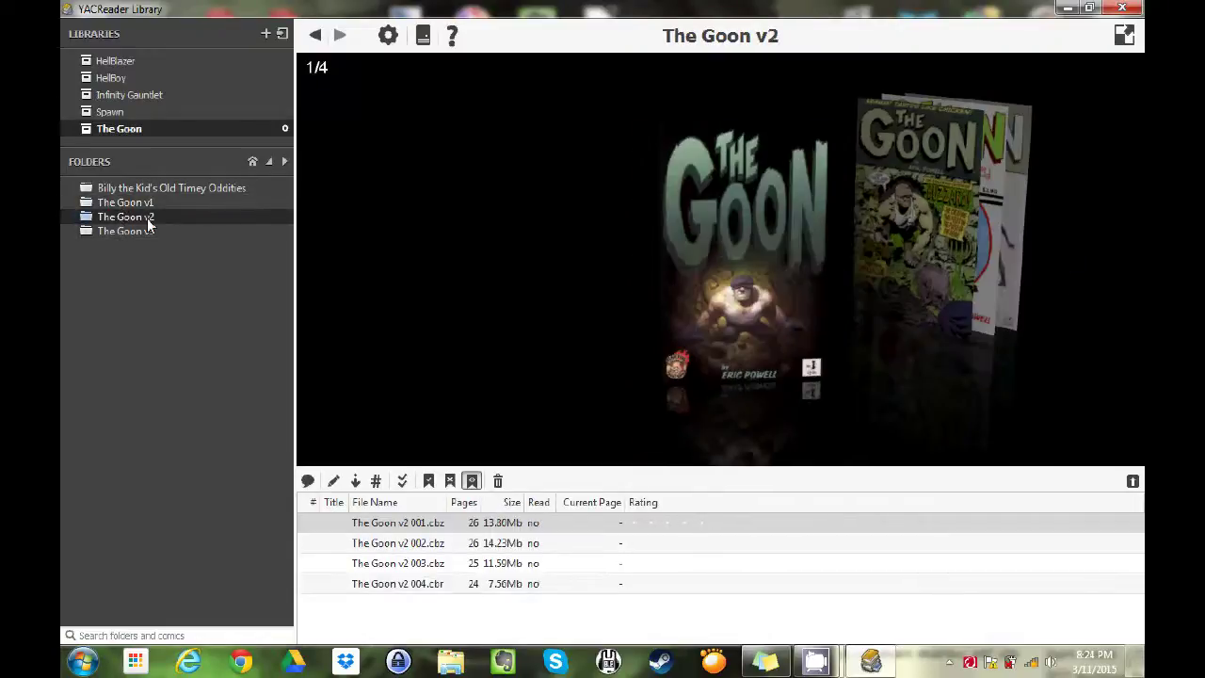
scroll(681, 221, "down", 1)
scroll(681, 214, "down", 1)
scroll(681, 214, "up", 2)
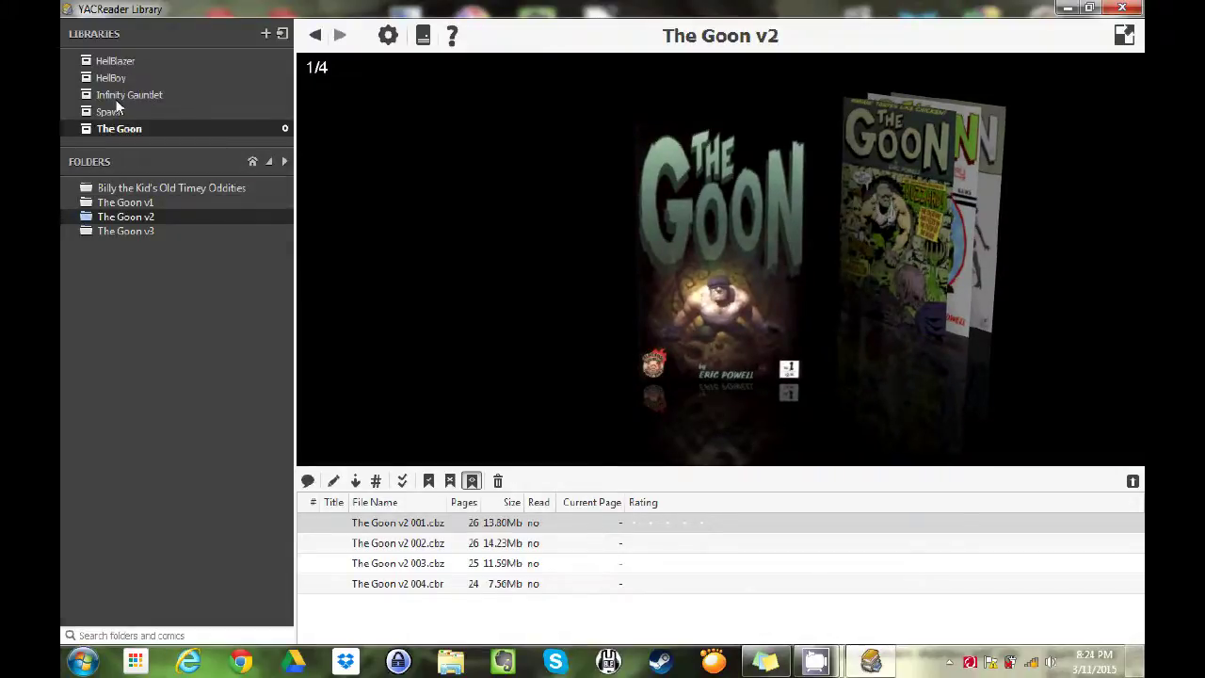
Open Infinity Gauntlet (1 of 6) from its library for reading, and restore the reader to a smaller window placed over the library
left_click(122, 95)
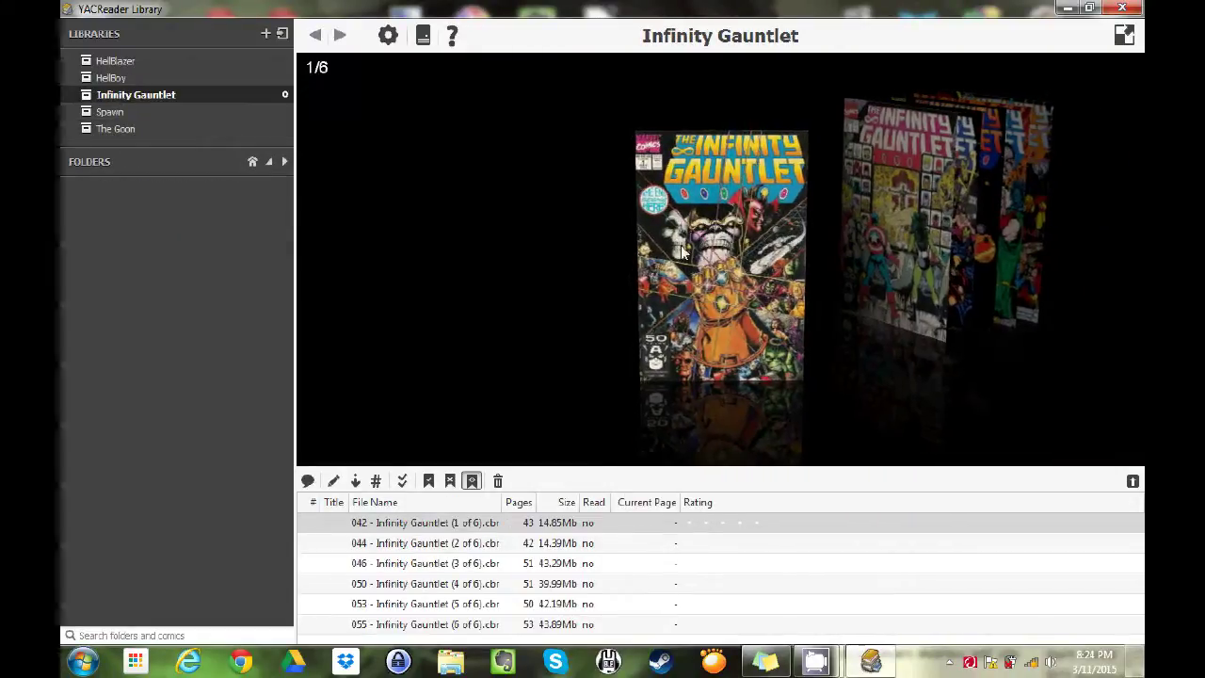
double_click(633, 267)
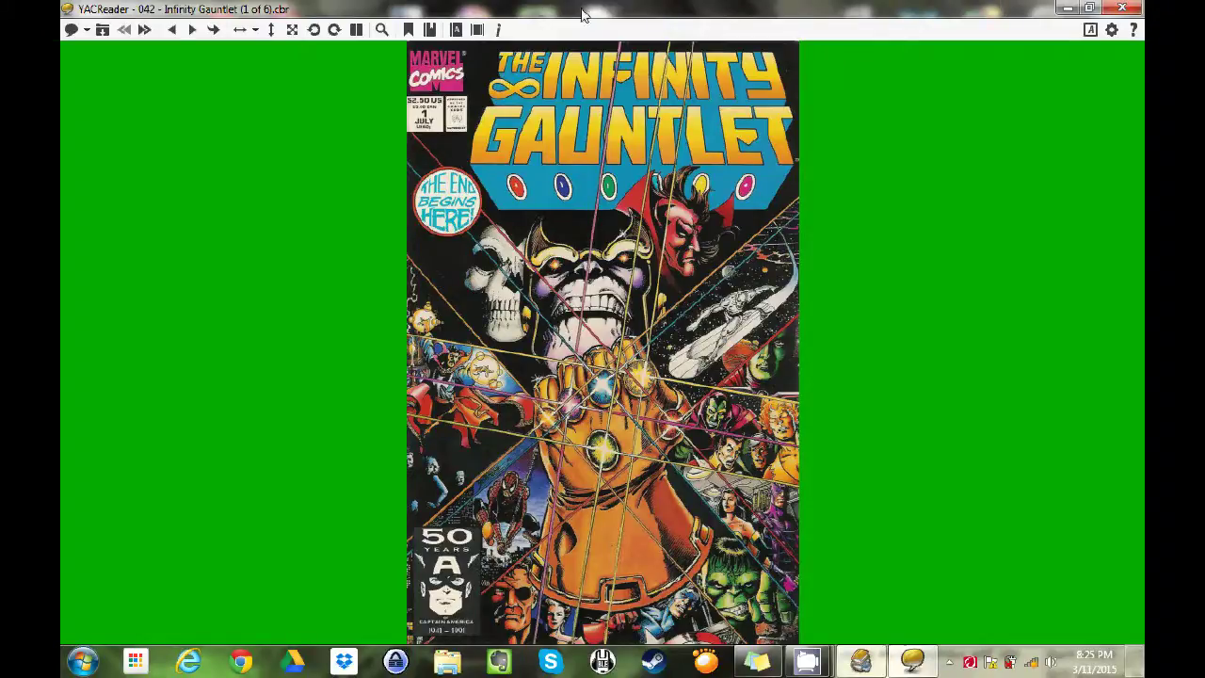
left_click(1089, 9)
left_click_drag(966, 28, 661, 34)
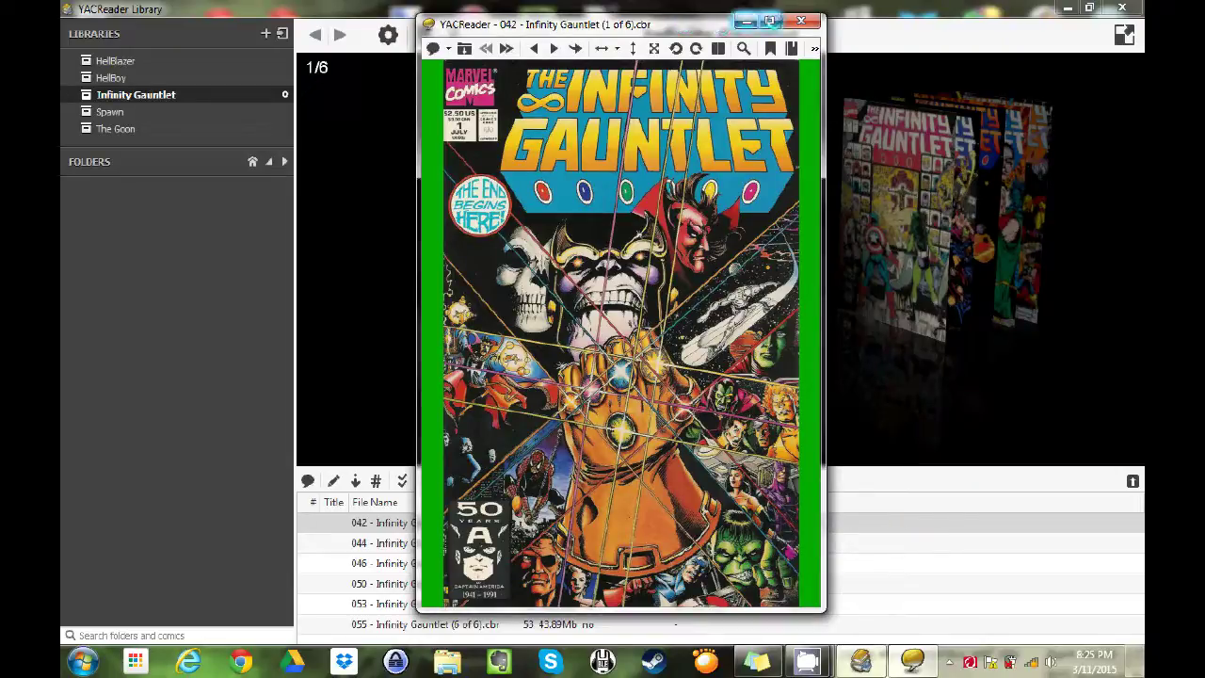
Maximize the reader window and page forward from the Infinity Gauntlet (1 of 6) cover to the full-page Thanos scene
left_click(770, 23)
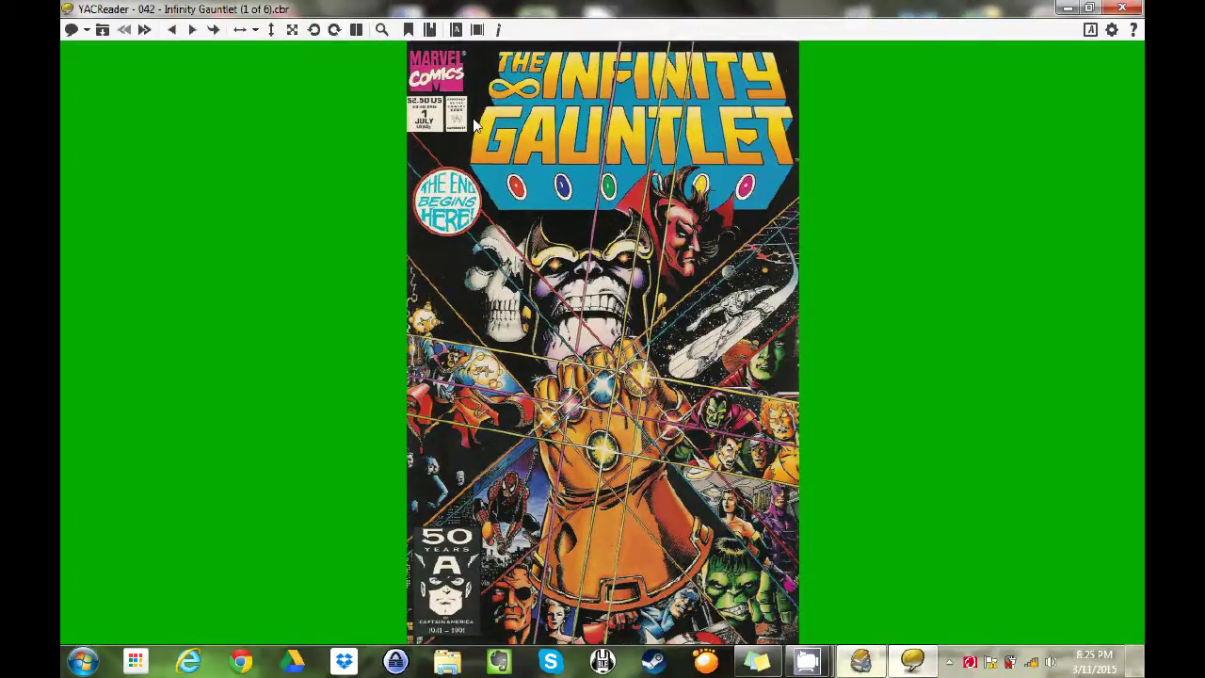
left_click(519, 179)
left_click(517, 179)
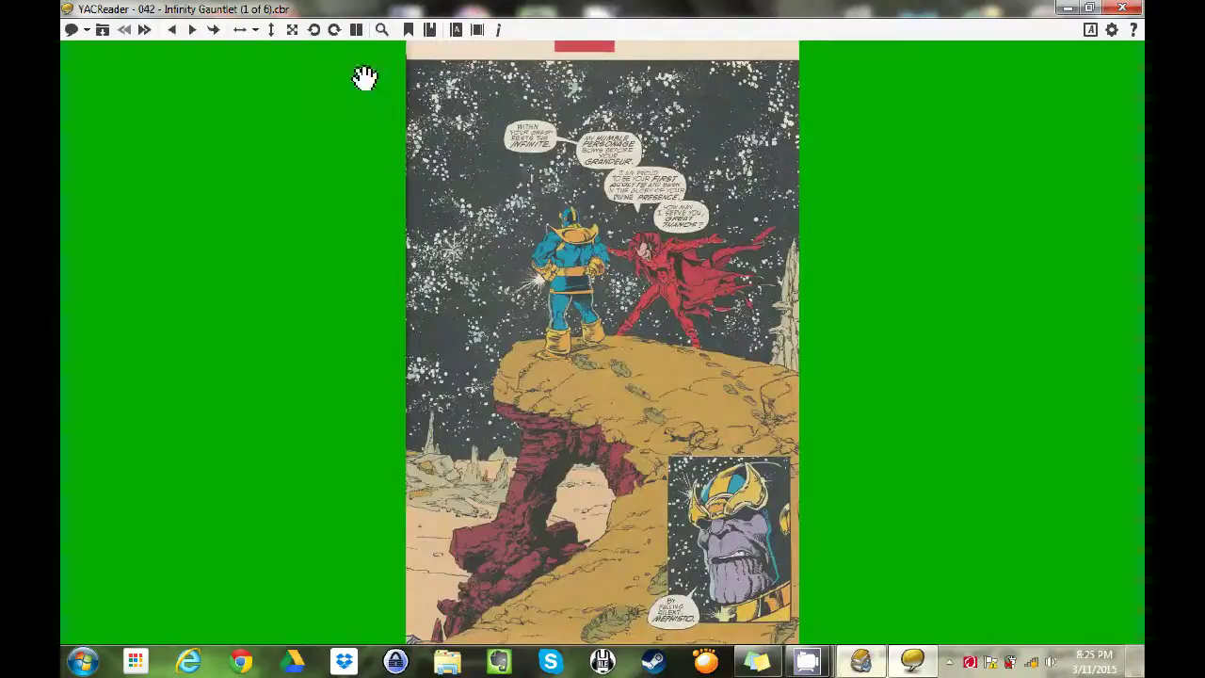
Inspect the page's speech balloons with the magnifying glass and with the page shown at full size
left_click(381, 30)
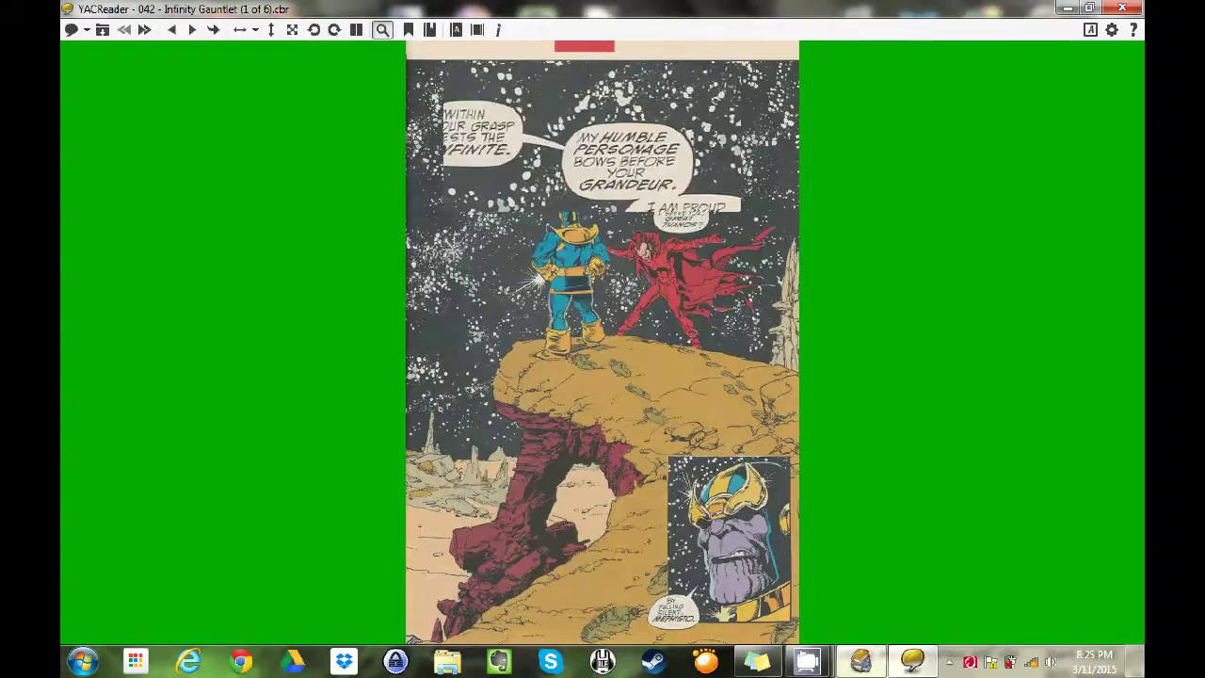
left_click(382, 30)
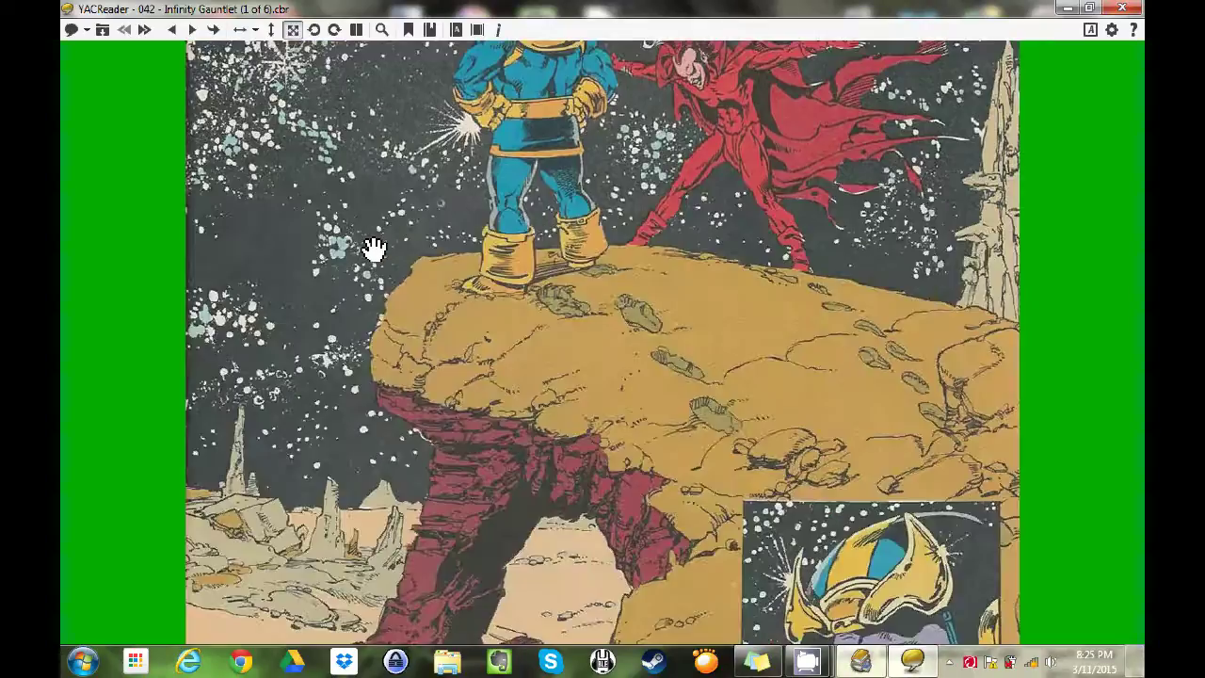
scroll(374, 247, "up", 1)
scroll(358, 226, "up", 5)
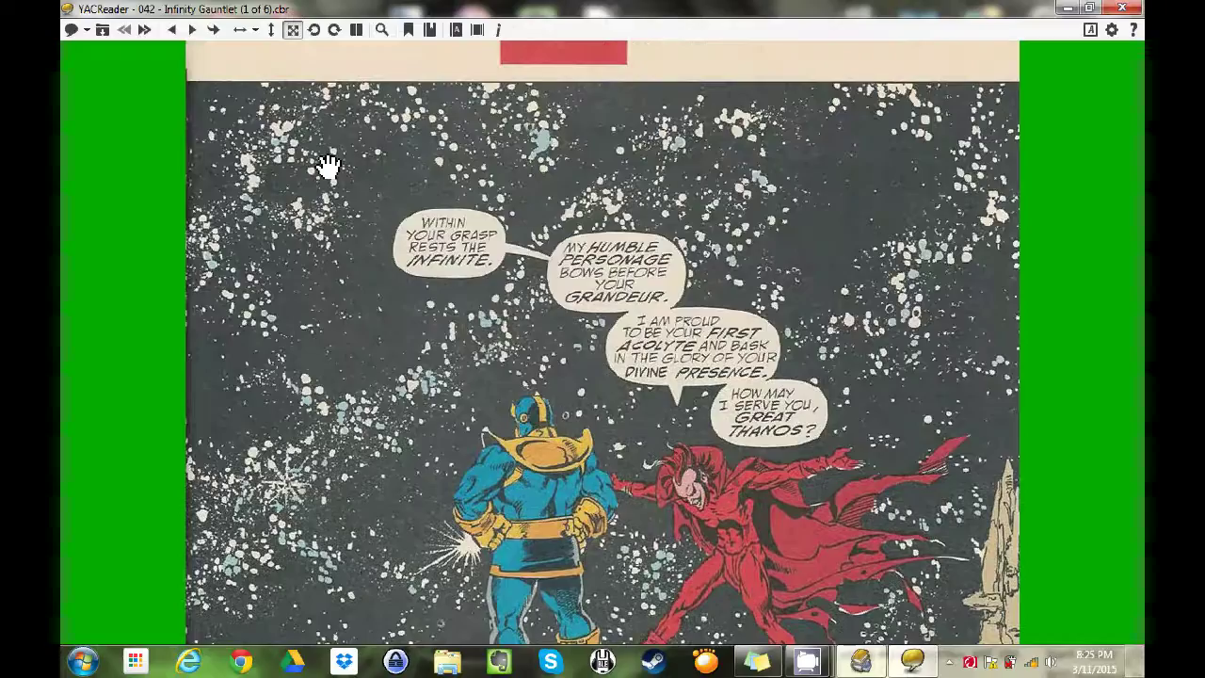
Fit the page to the window's height and to its width, and reduce the fit-to-width scale to its minimum
left_click(271, 31)
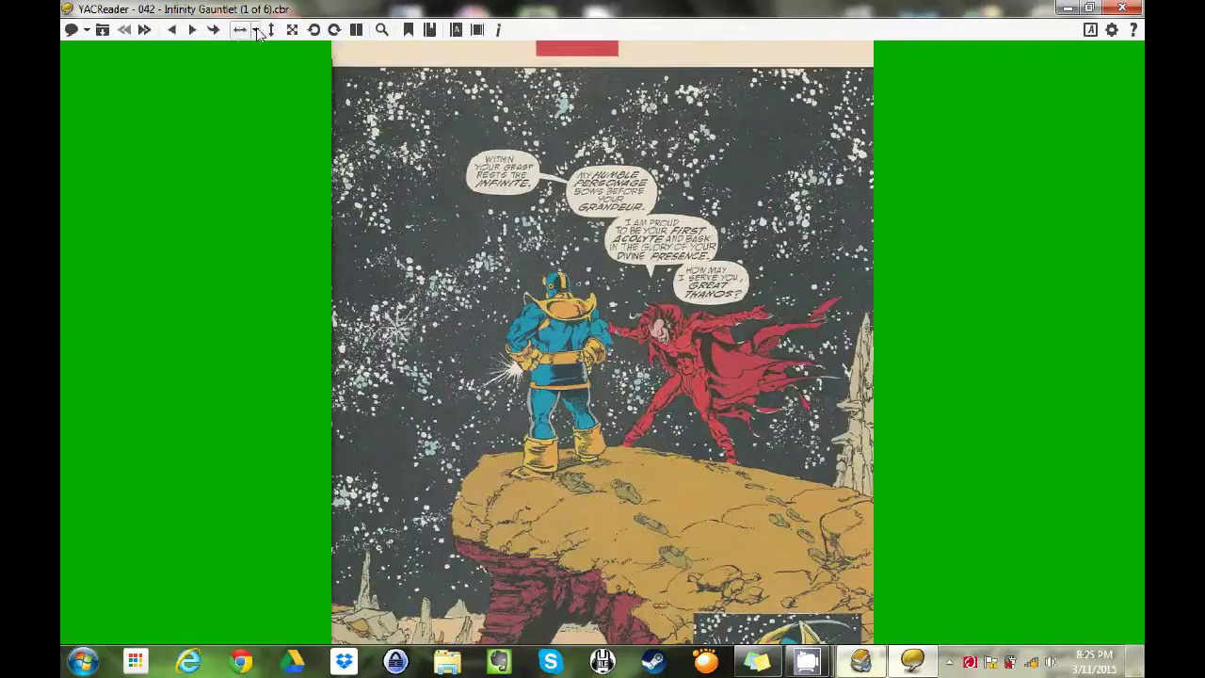
left_click(256, 31)
left_click_drag(295, 64, 241, 65)
Open the next comic, Infinity Gauntlet (2 of 6), and page forward and back to its cover
left_click(144, 30)
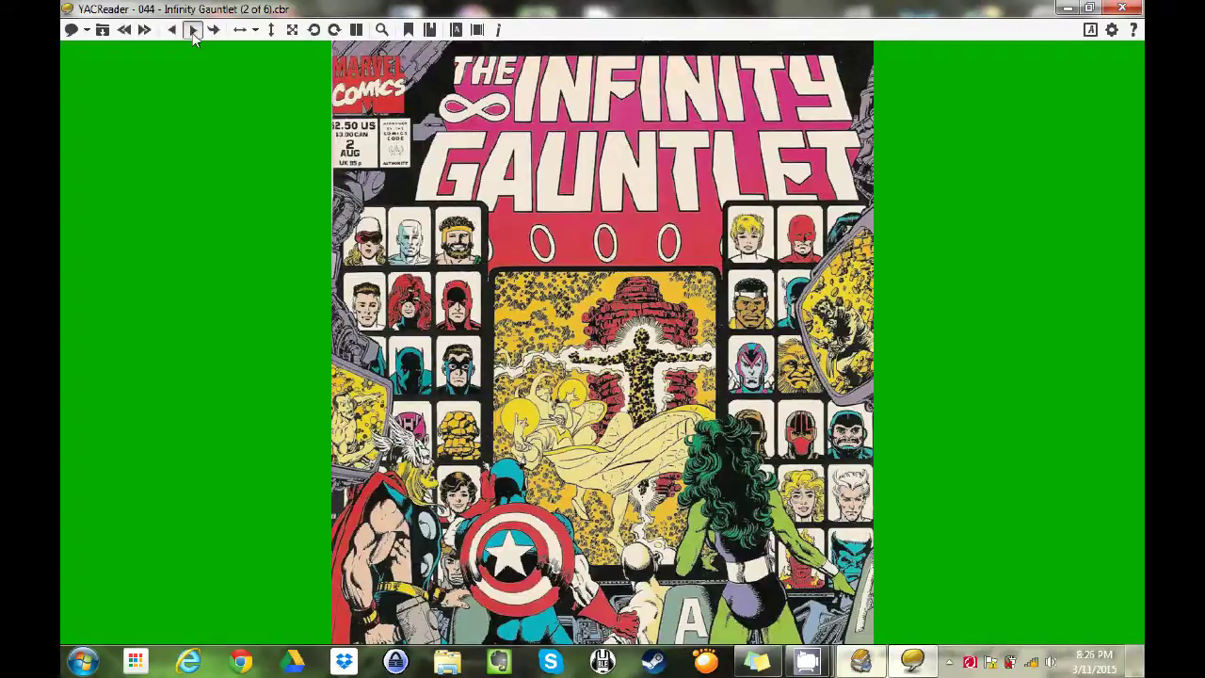
left_click(193, 31)
left_click(177, 32)
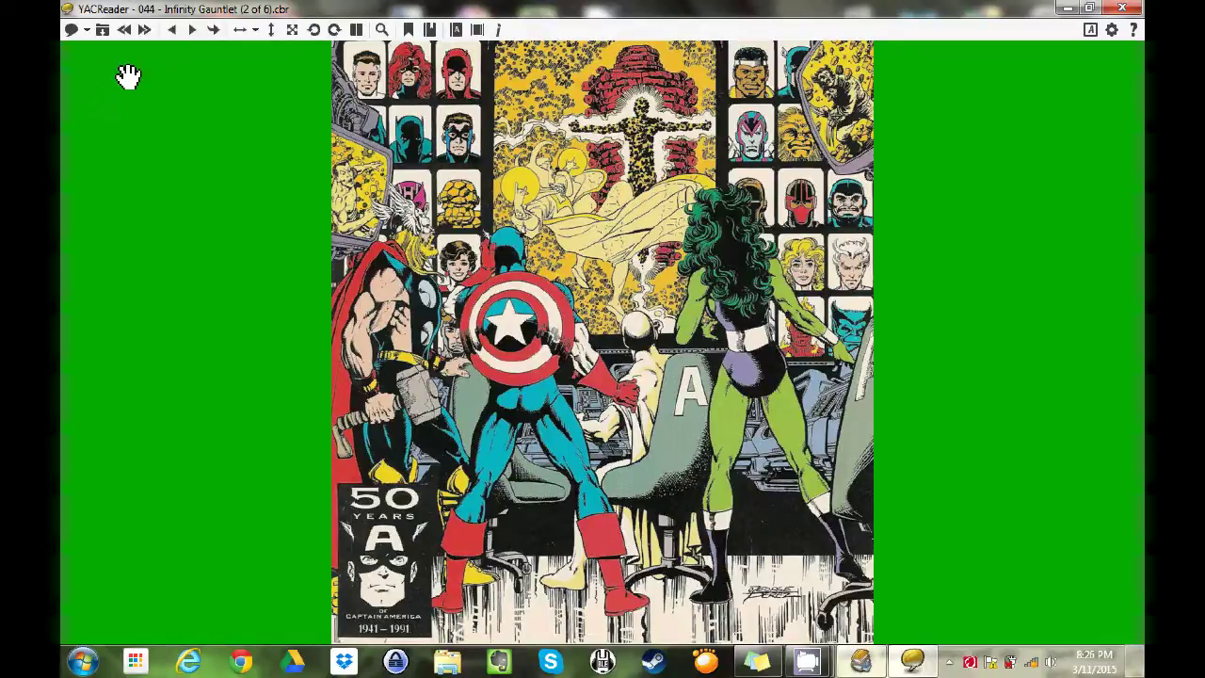
Change the reader's background color to black (#000000) and save the options
left_click(1112, 29)
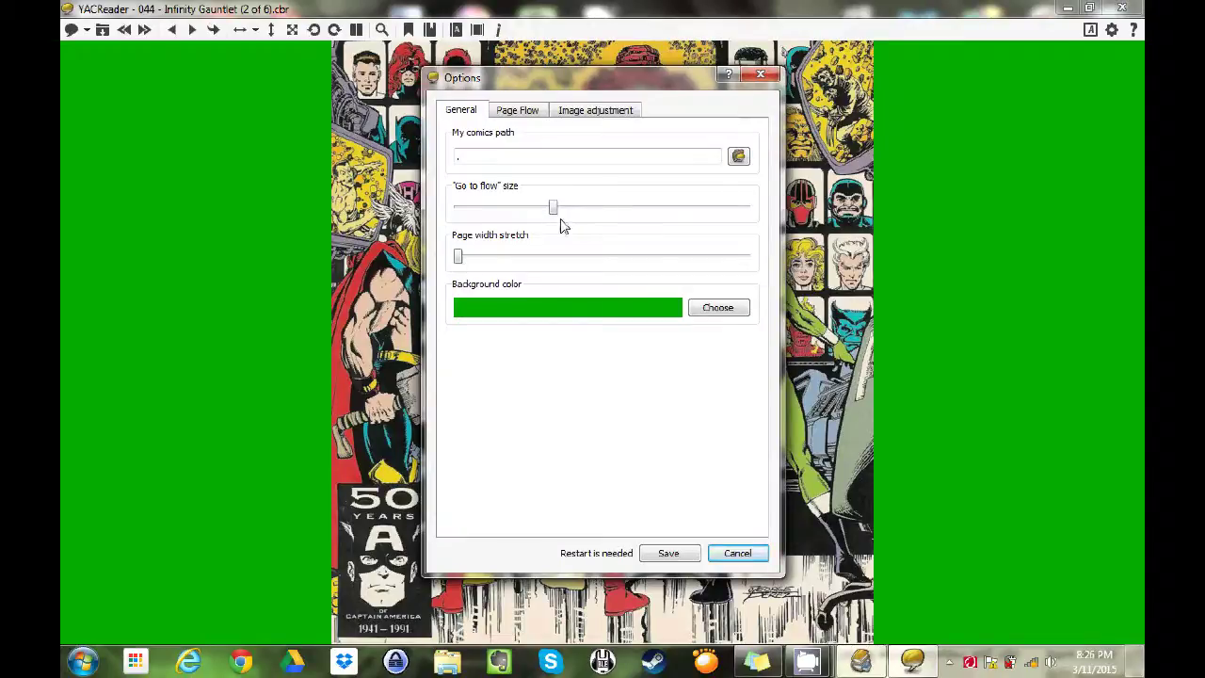
left_click(706, 308)
left_click(370, 198)
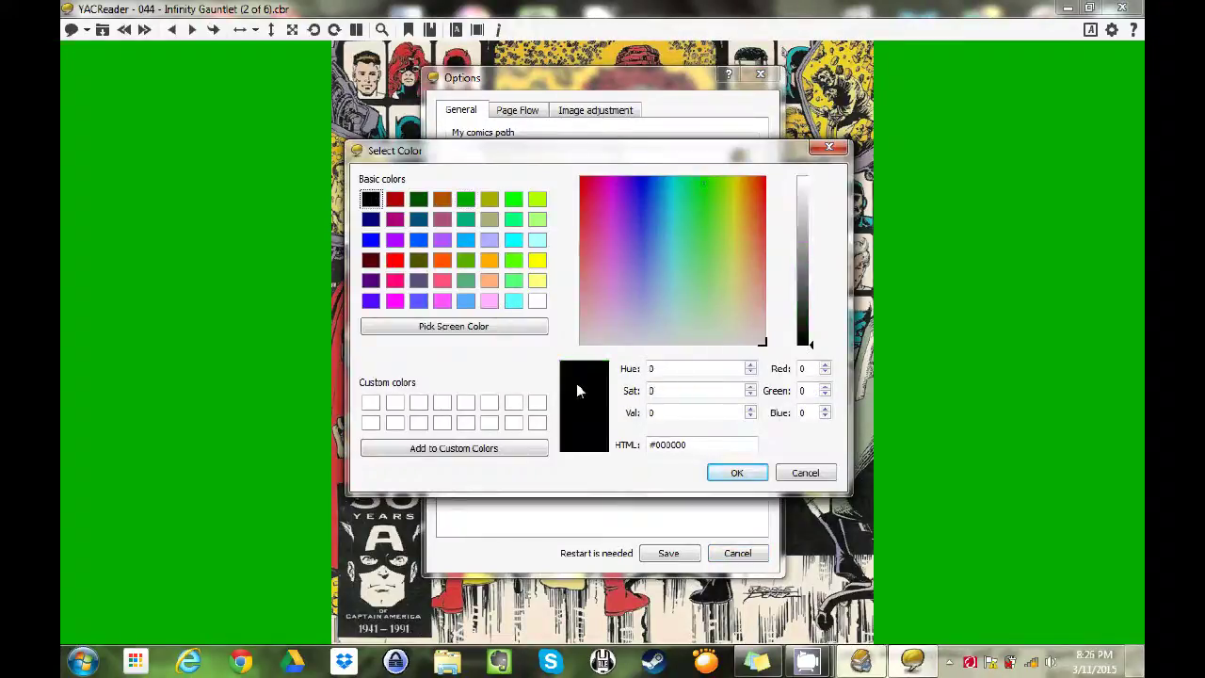
left_click(731, 469)
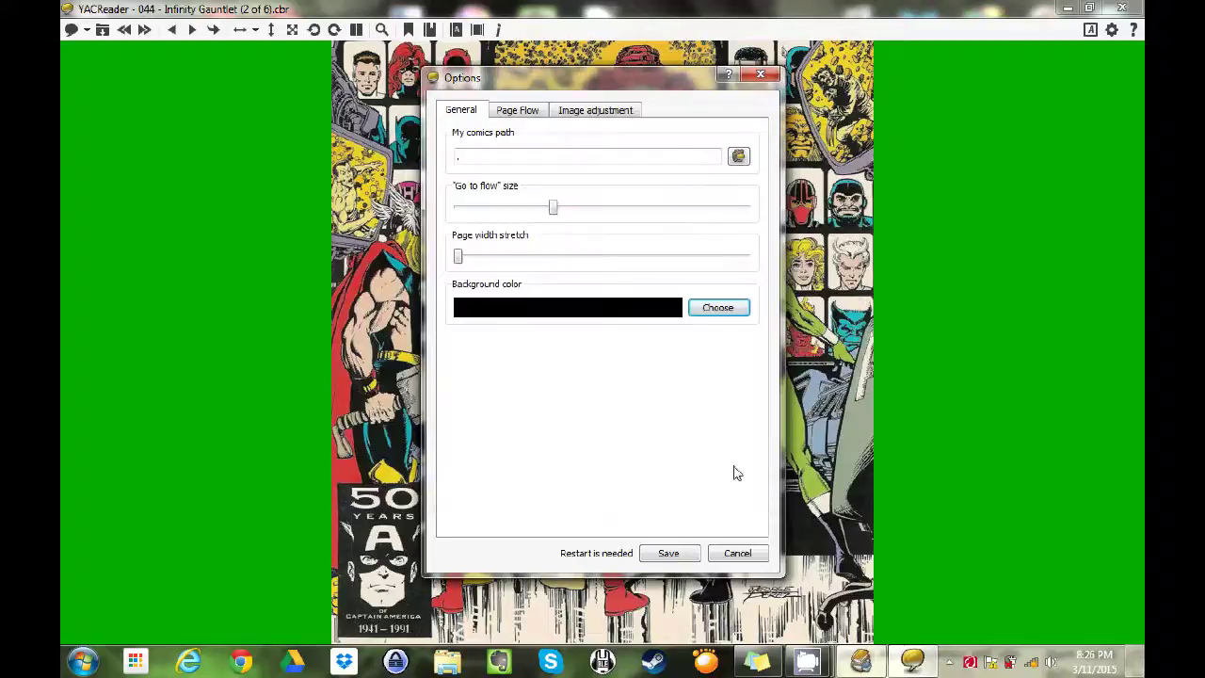
left_click(674, 558)
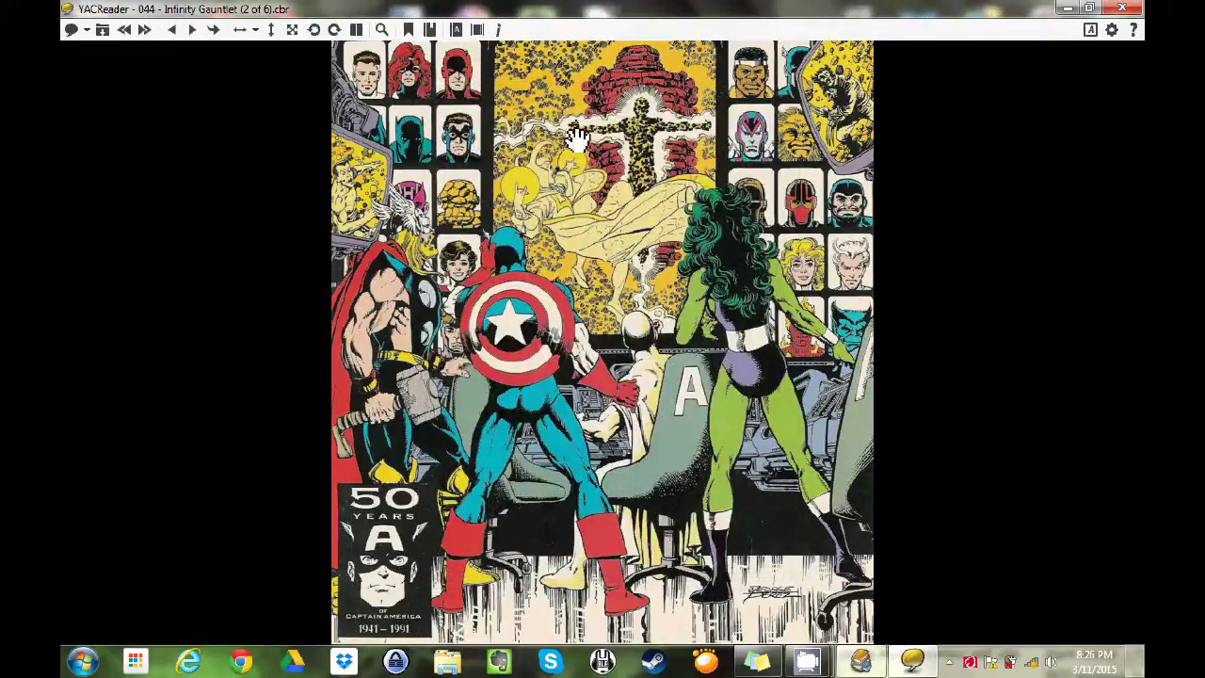
Review the reader's list of keyboard shortcuts and close it
left_click(1090, 30)
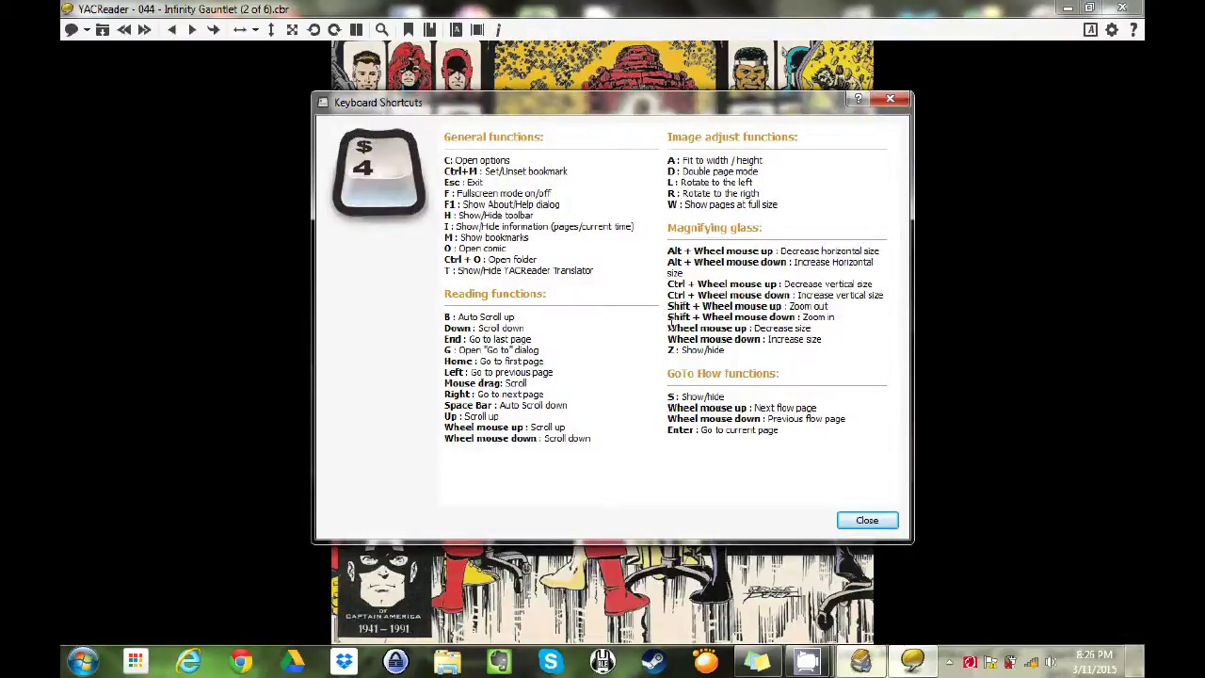
left_click(866, 524)
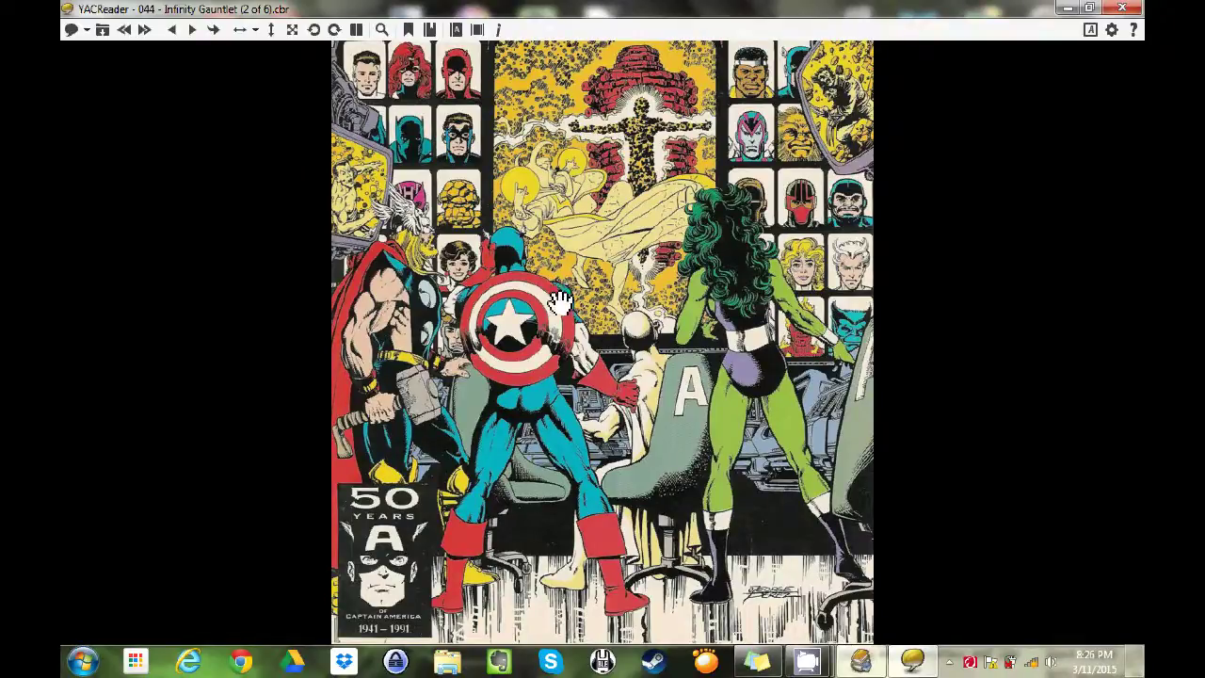
Scroll through the pages of Infinity Gauntlet (2 of 6) from the cover to page 9 and slightly back up
scroll(438, 220, "down", 2)
scroll(439, 222, "down", 10)
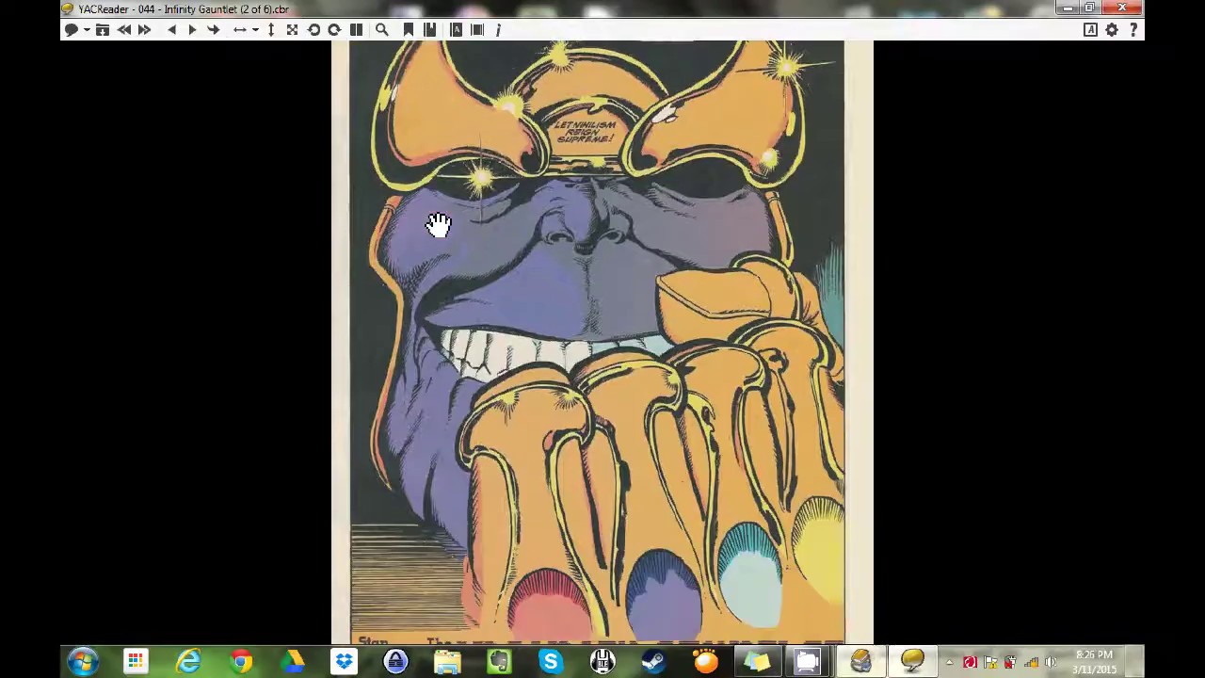
scroll(439, 229, "down", 20)
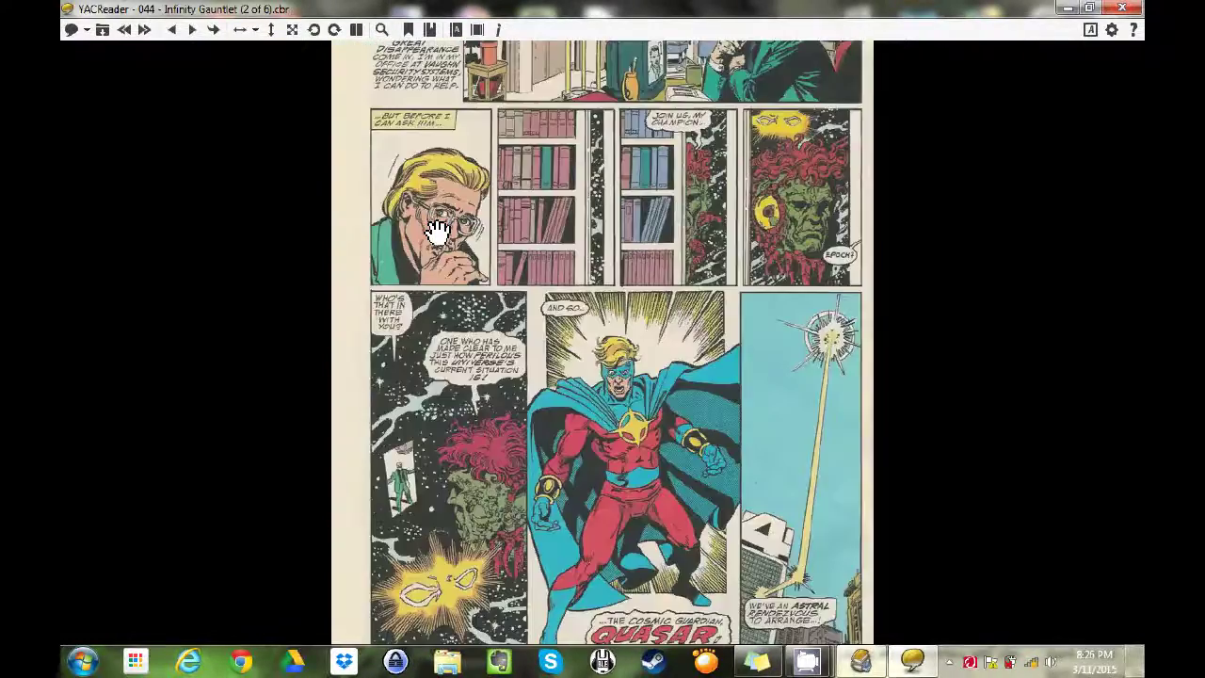
scroll(438, 229, "down", 15)
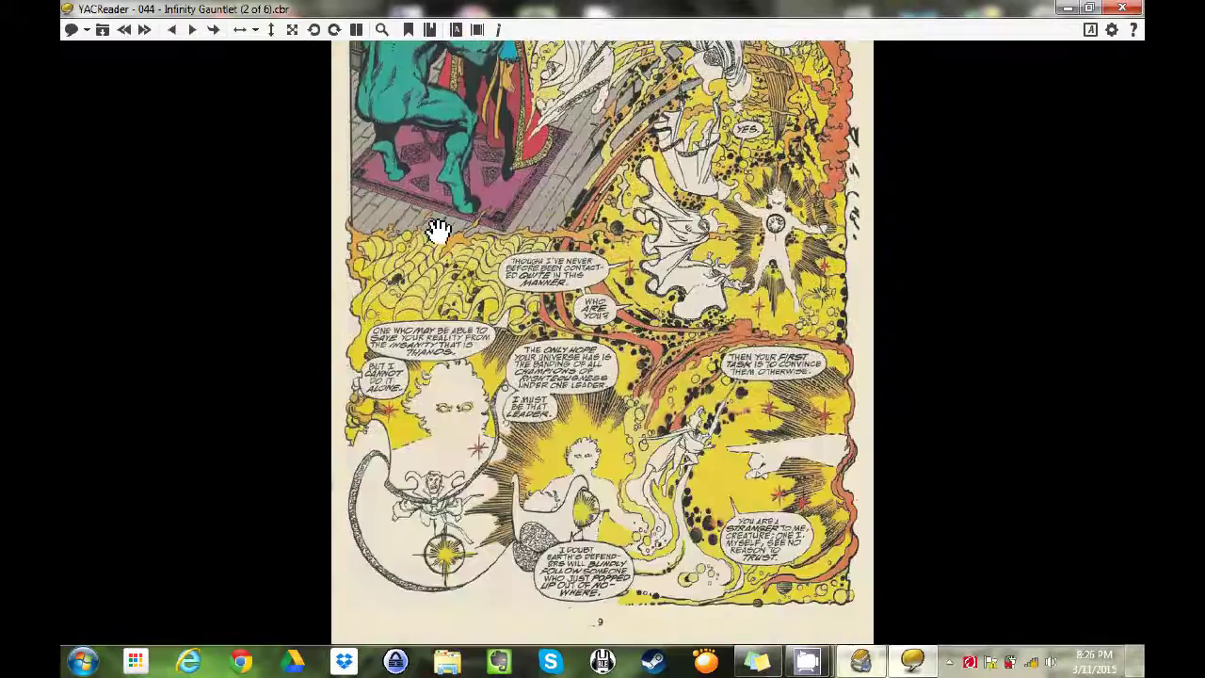
scroll(433, 229, "up", 4)
scroll(433, 229, "up", 15)
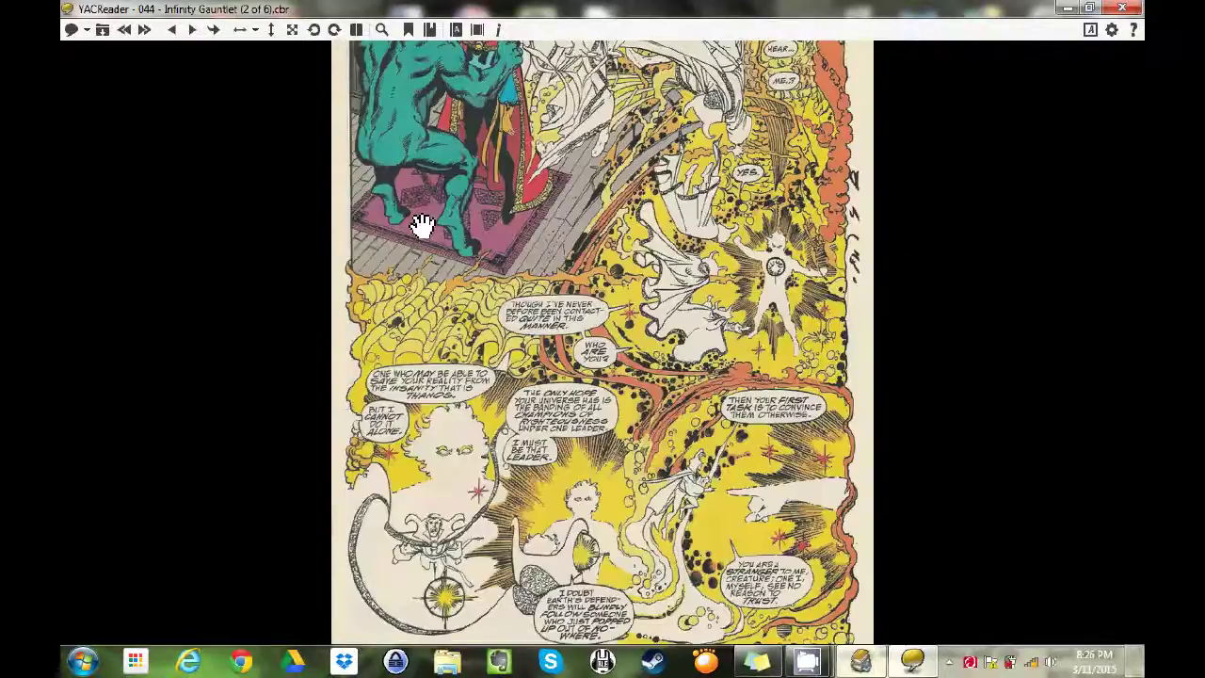